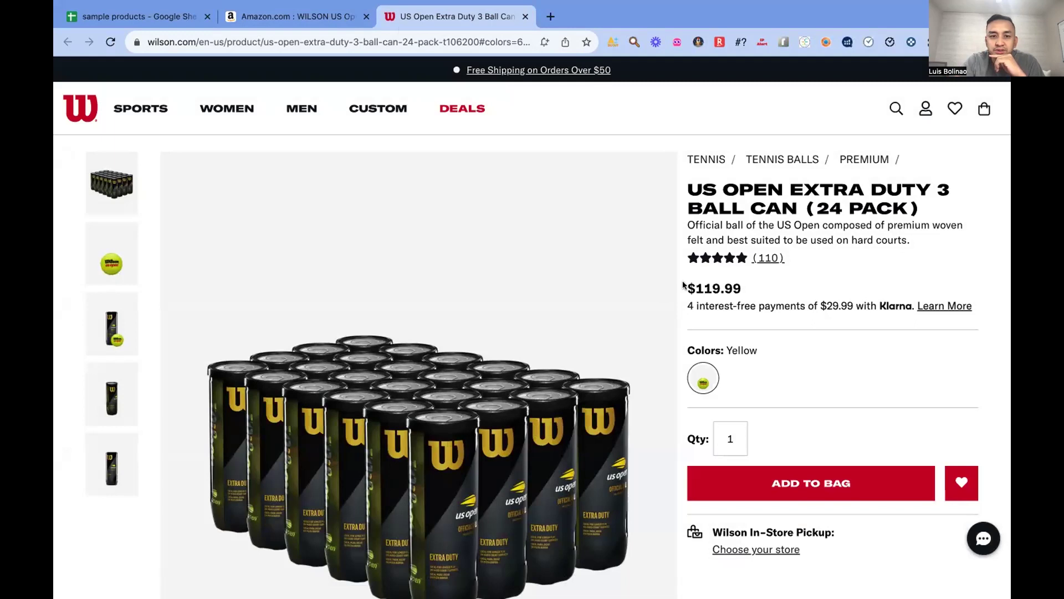
Step: Compare the Amazon listing for WILSON US Open Tennis Balls with the Wilson store's 24-pack title, description and price
left_click(307, 17)
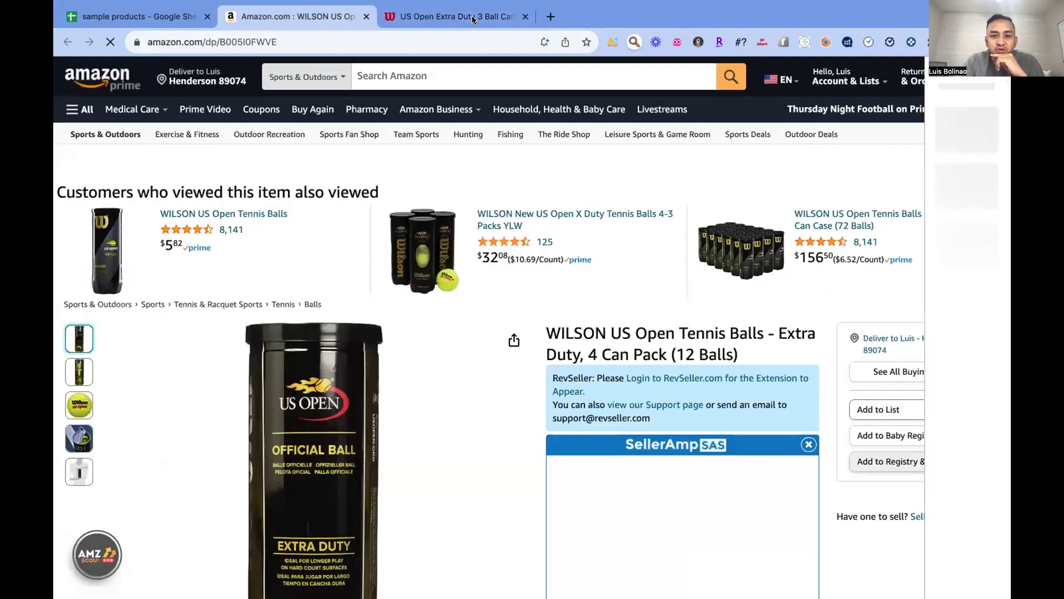
left_click(473, 20)
scroll(837, 275, "down", 2)
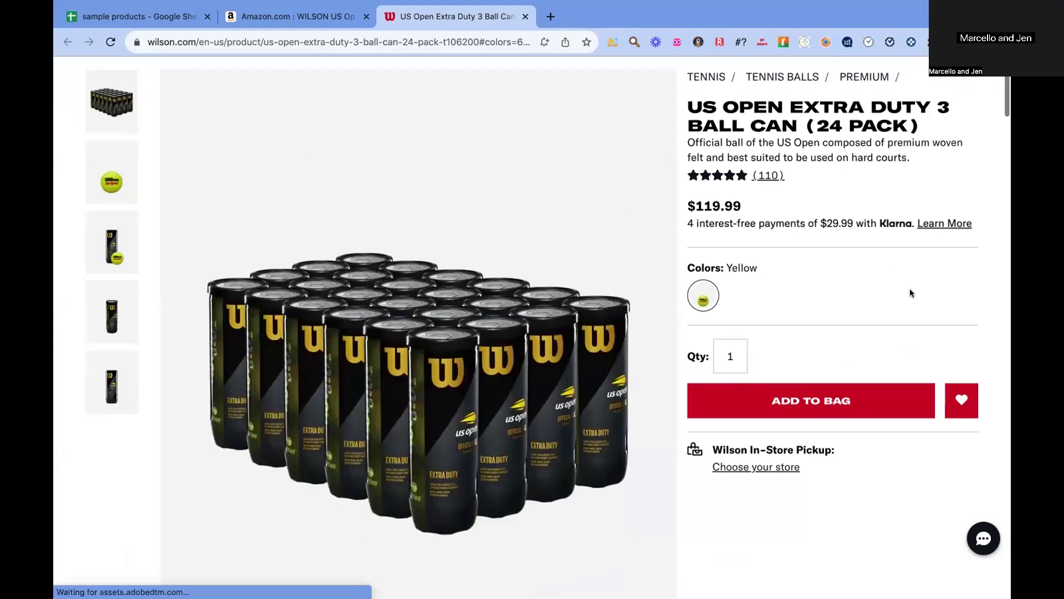
scroll(880, 203, "up", 1)
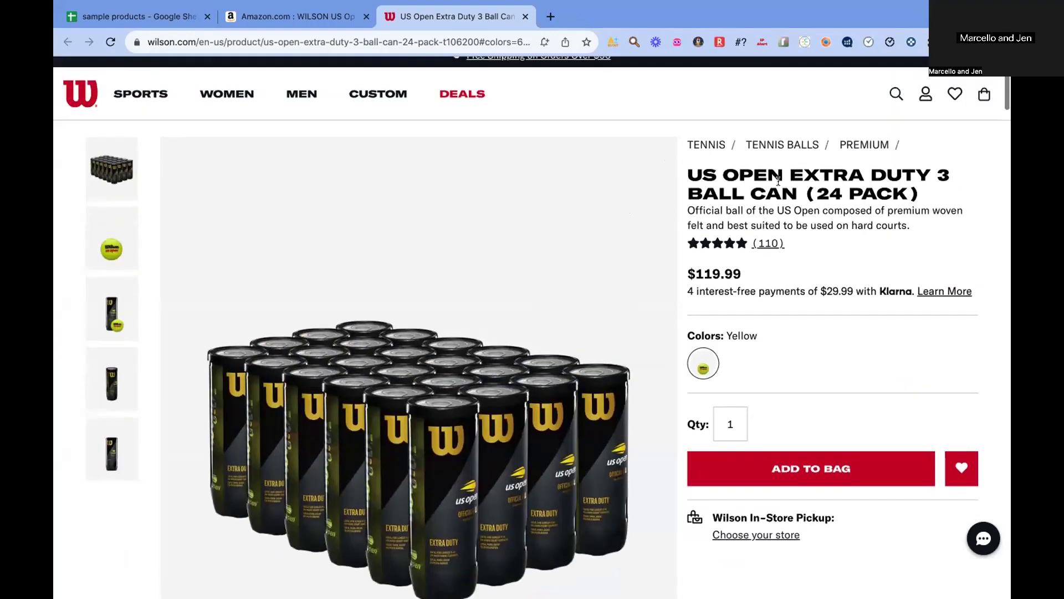
left_click(725, 225)
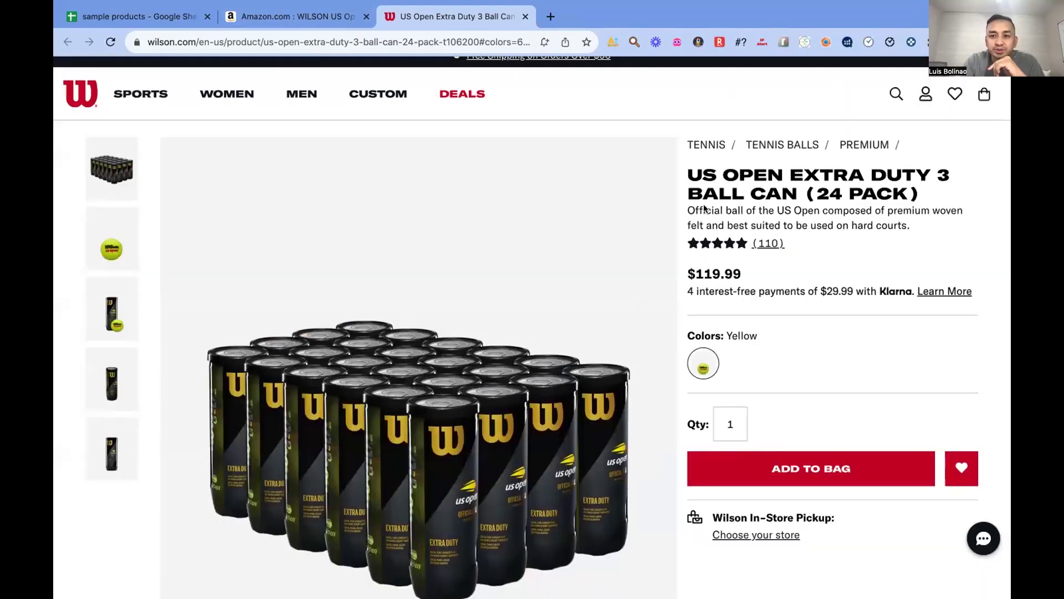
key("ctrl+shift+Tab")
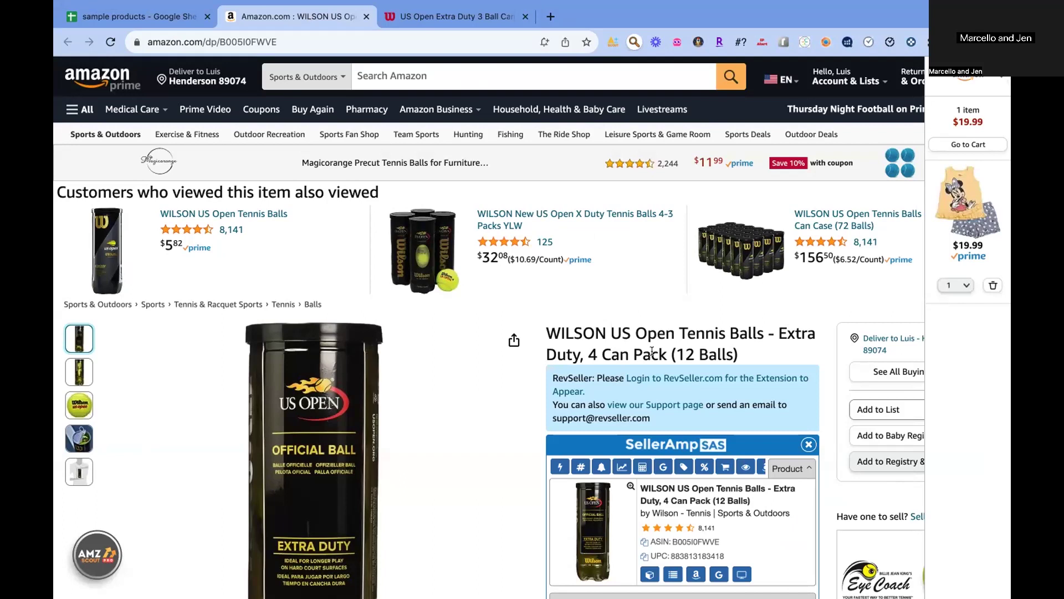
Step: Examine the product photos of the US Open Extra Duty 3 Ball Can (24 Pack) on the Wilson site
left_click(471, 23)
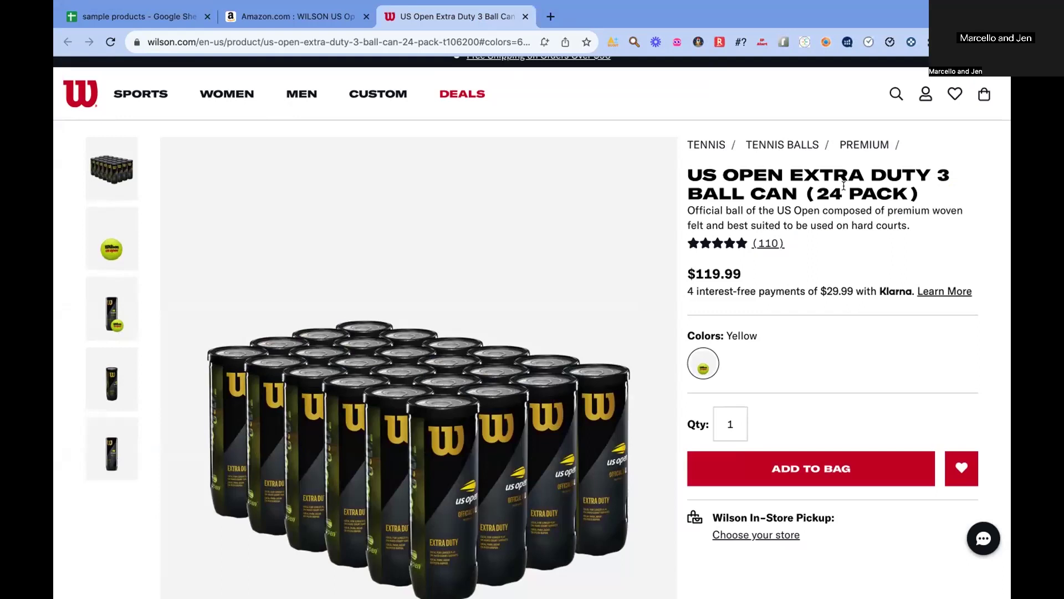
scroll(844, 188, "down", 2)
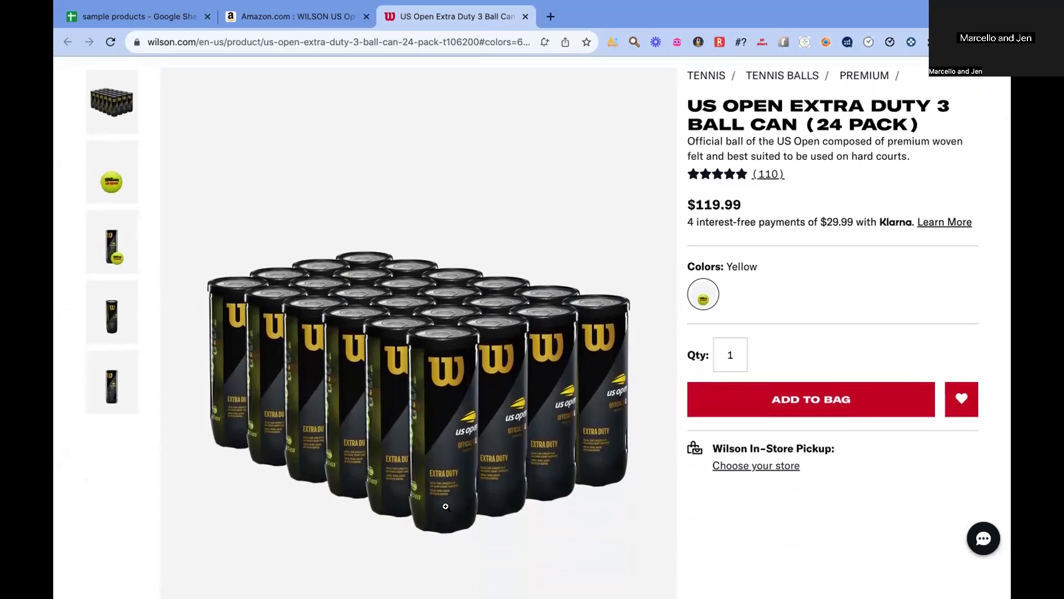
left_click(109, 183)
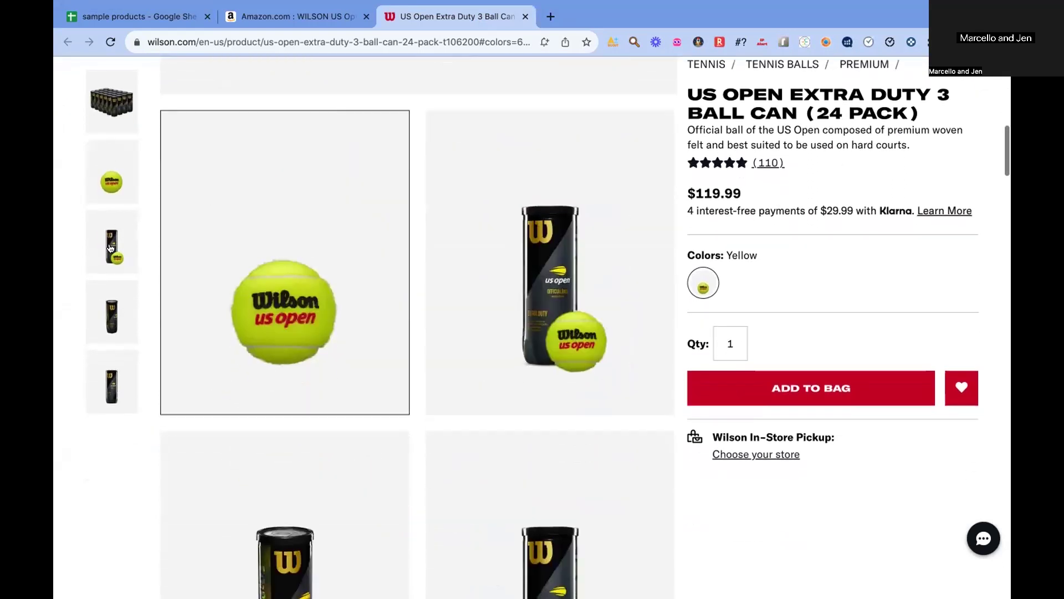
left_click(111, 248)
left_click(111, 313)
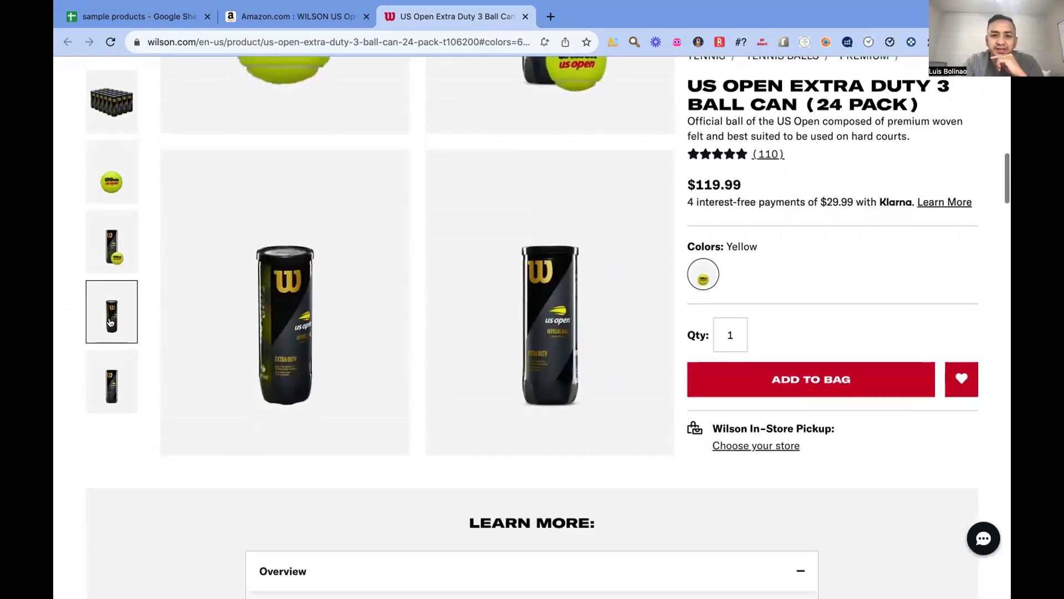
left_click(111, 102)
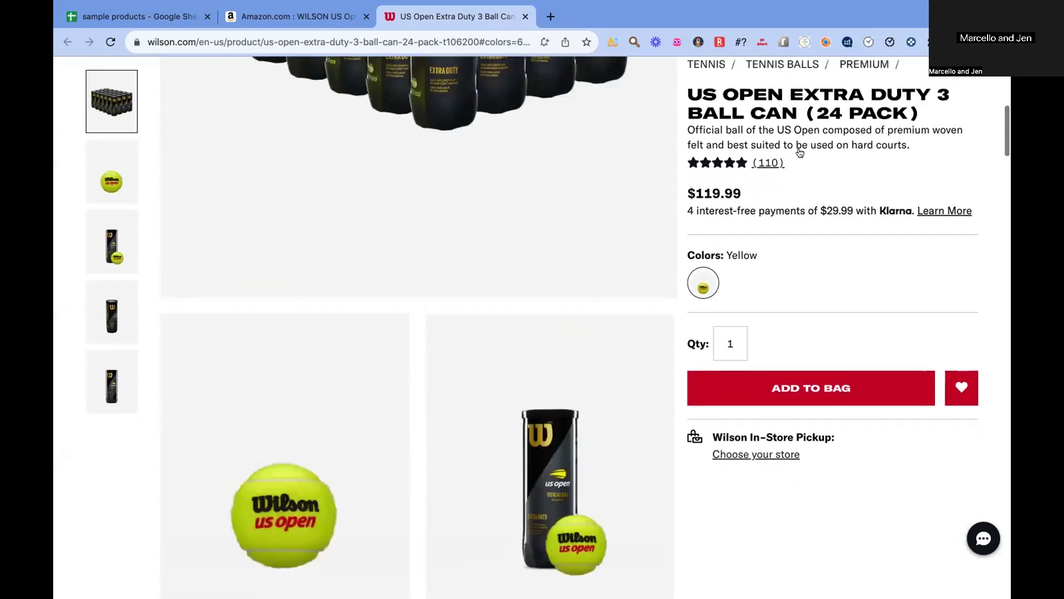
scroll(804, 135, "up", 1)
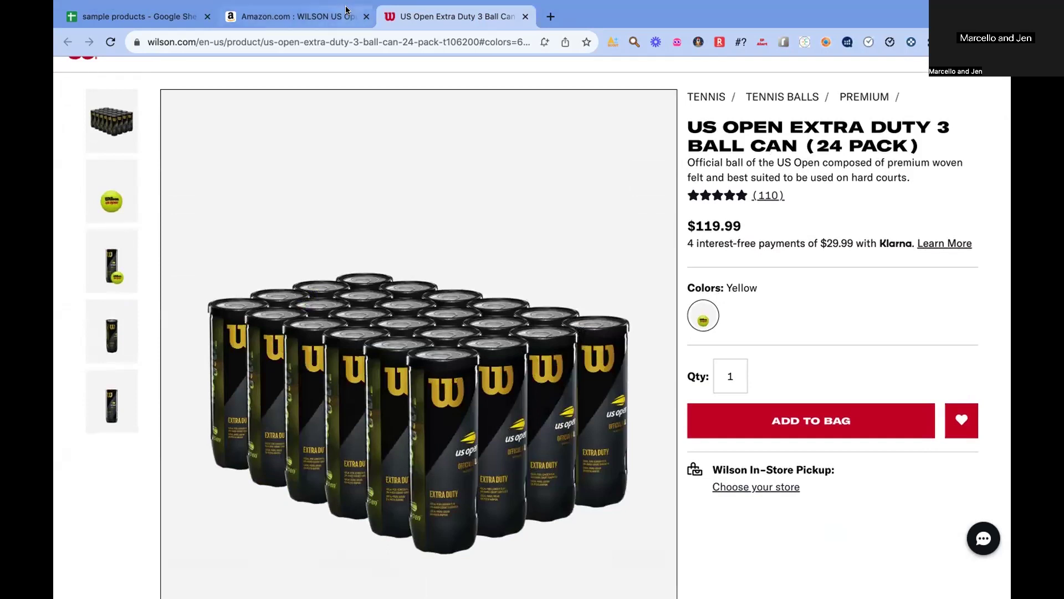
Step: Inspect the Amazon listing's title and its can photos, including the zoomed view of the second image
left_click(312, 19)
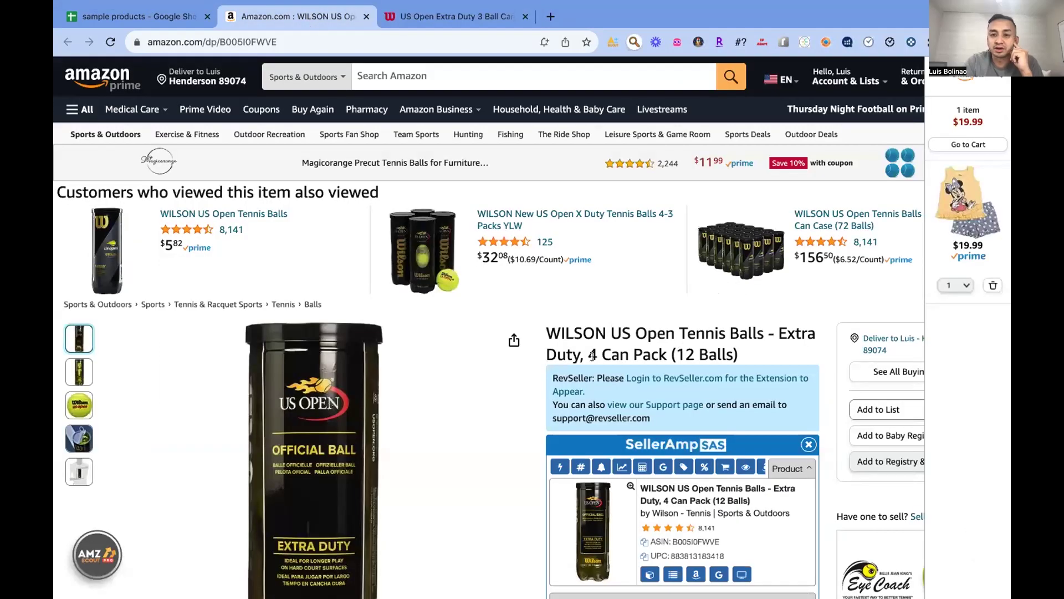
scroll(621, 348, "down", 2)
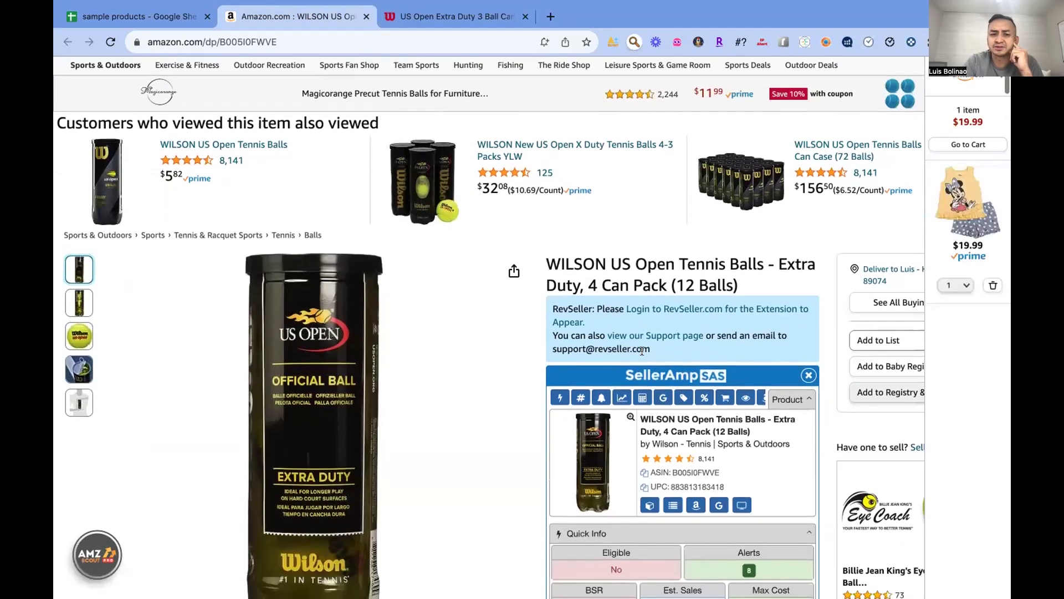
mouse_move(84, 256)
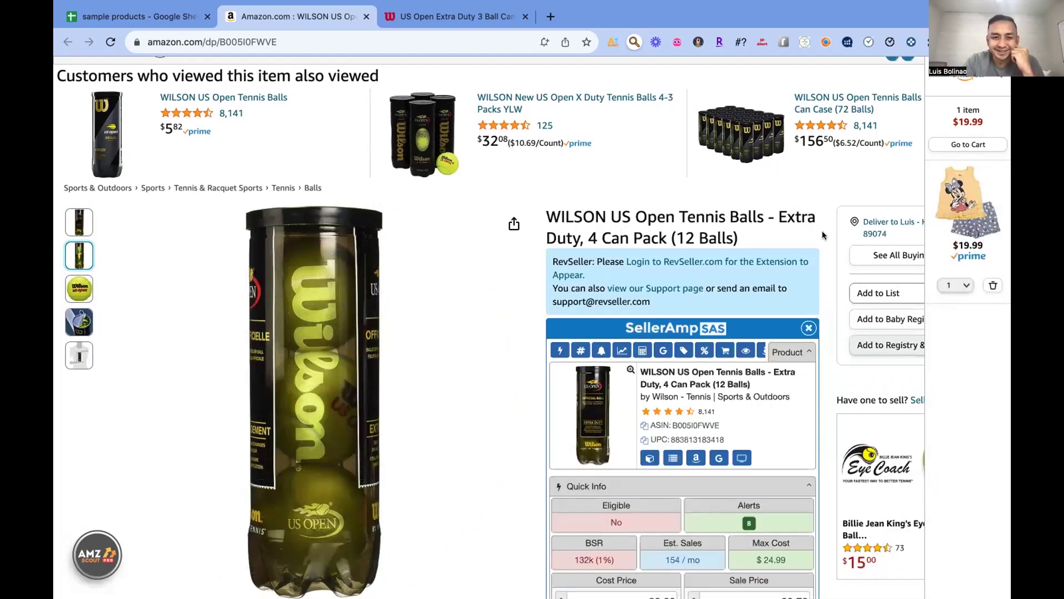
scroll(822, 234, "down", 2)
scroll(554, 241, "up", 1)
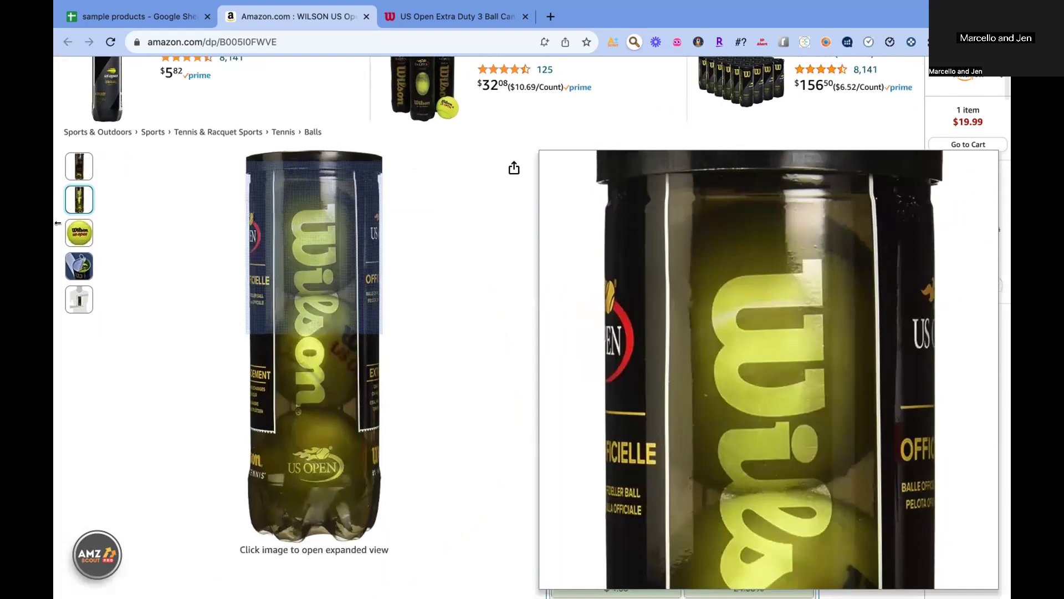
mouse_move(86, 162)
mouse_move(82, 194)
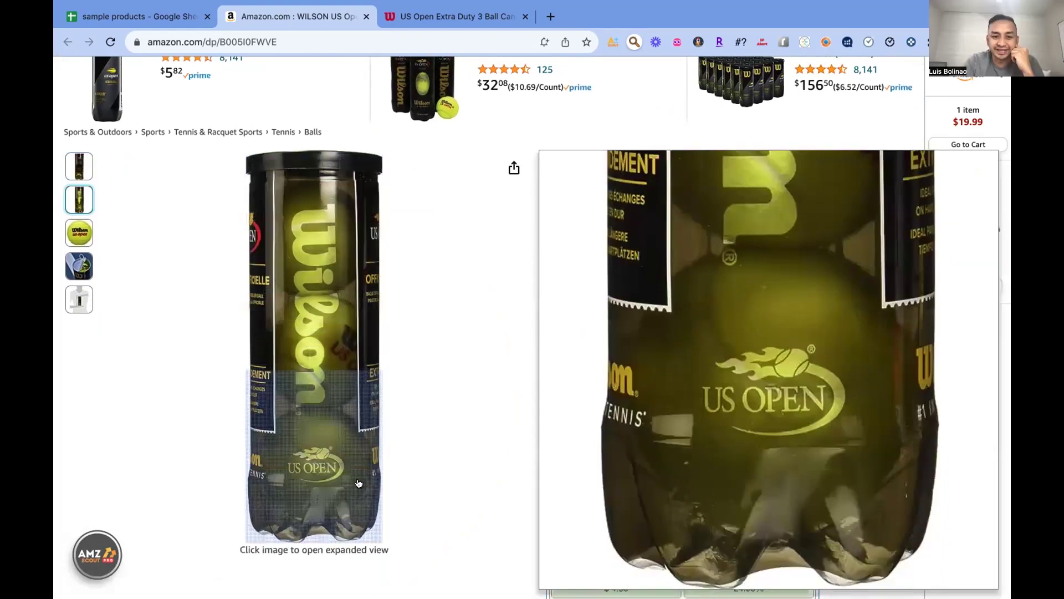
scroll(761, 149, "up", 2)
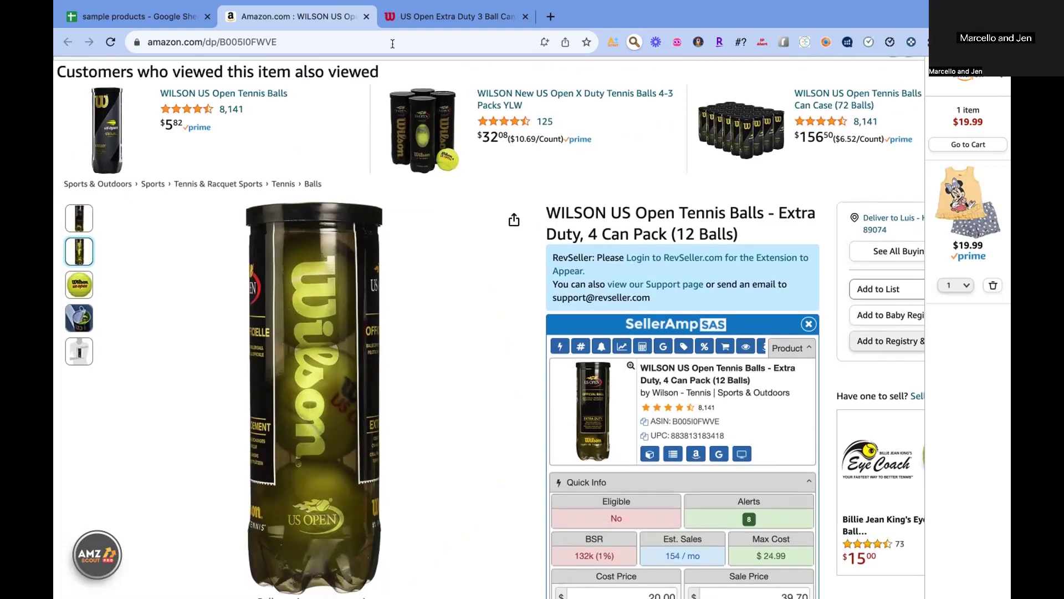
Step: Cross-check the pack size and product details between the Wilson 24-pack page and the Amazon 4-can listing
left_click(466, 17)
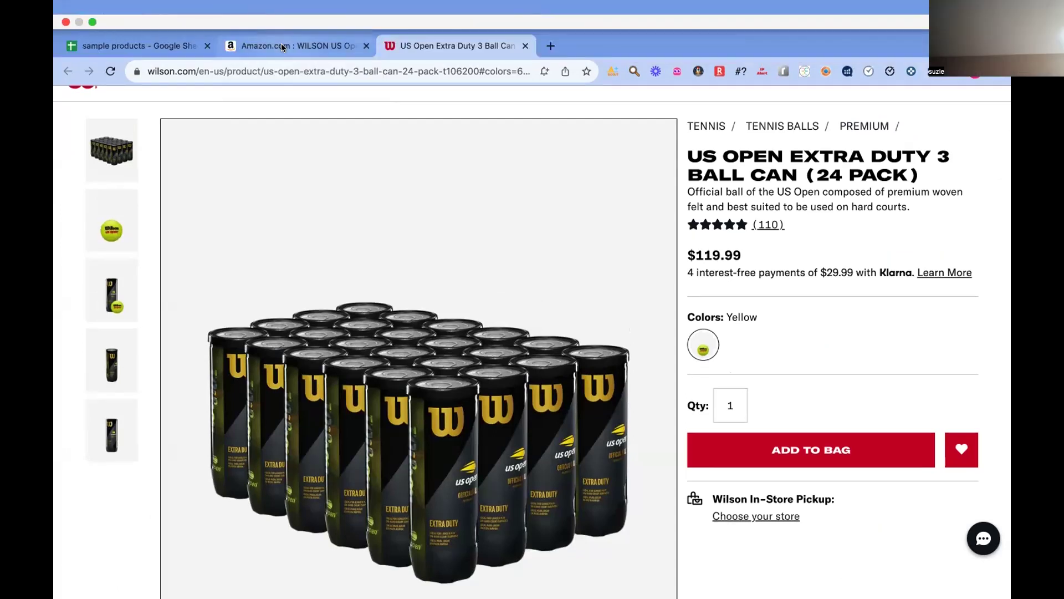
left_click(282, 47)
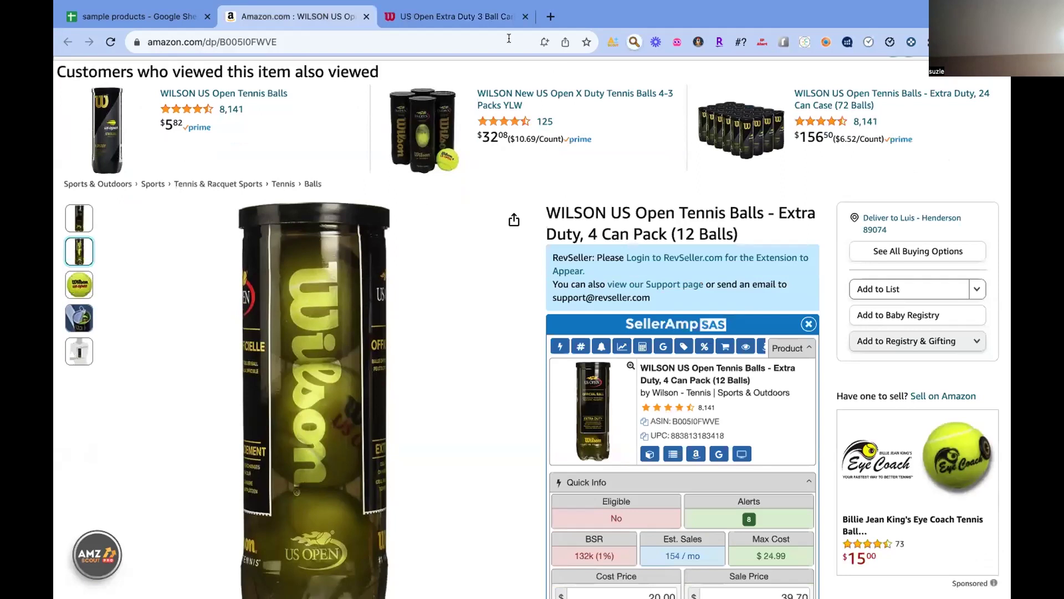
key("ctrl+Tab")
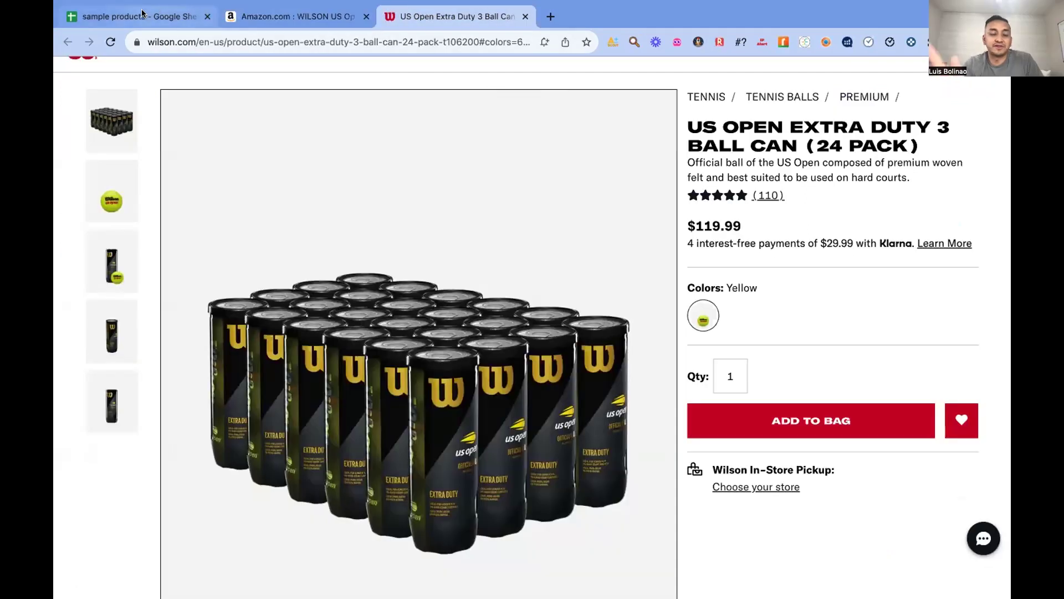
left_click(316, 18)
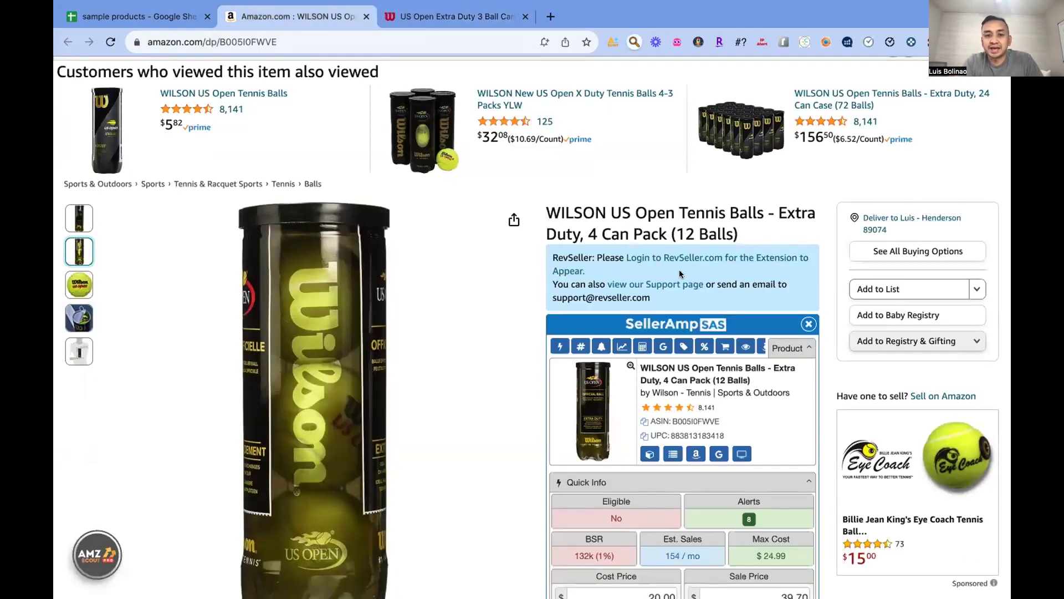
left_click(484, 17)
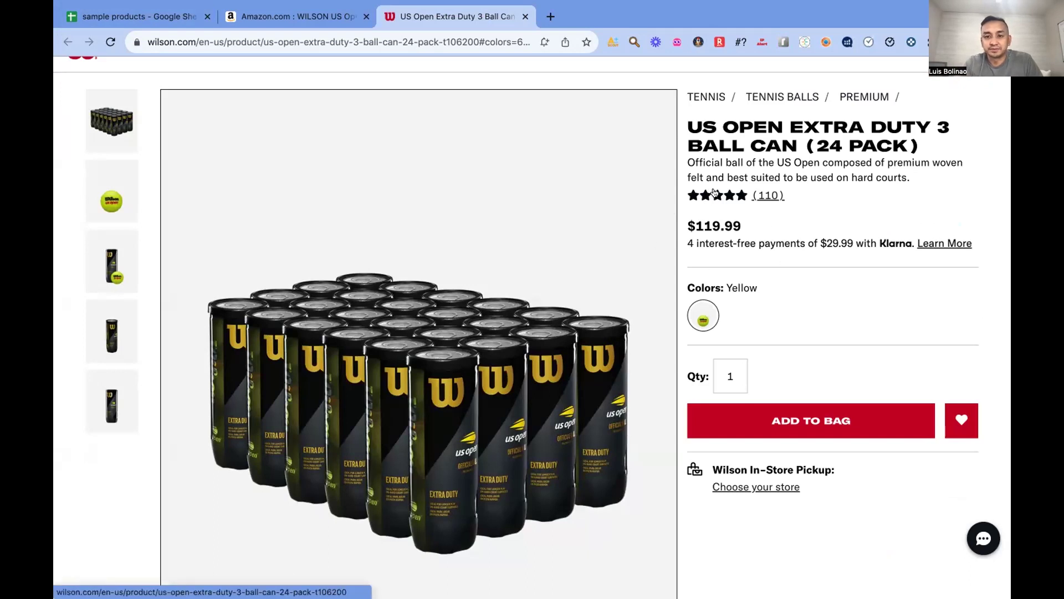
left_click(312, 17)
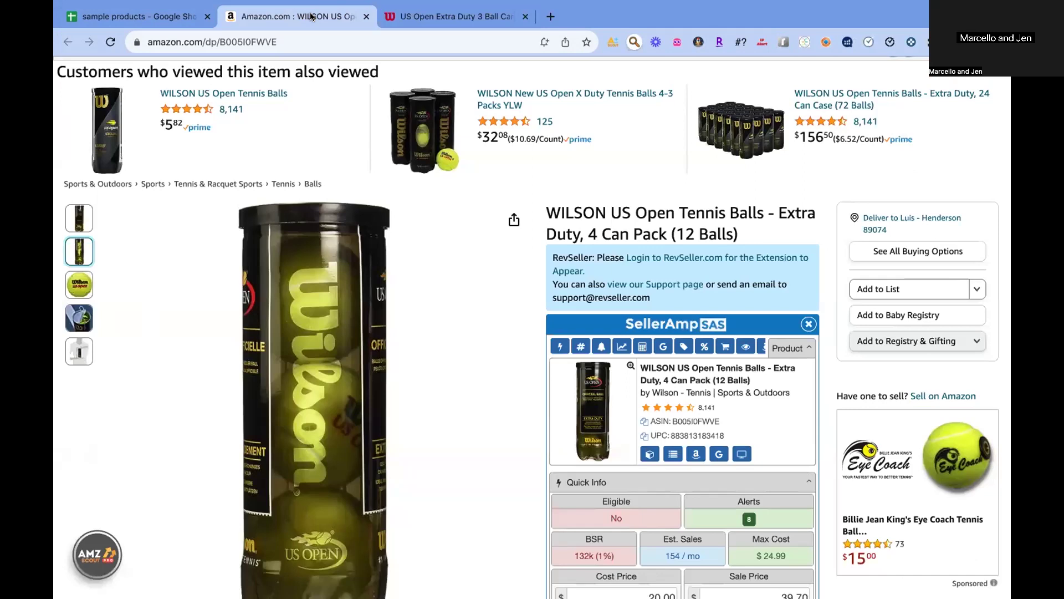
left_click(398, 13)
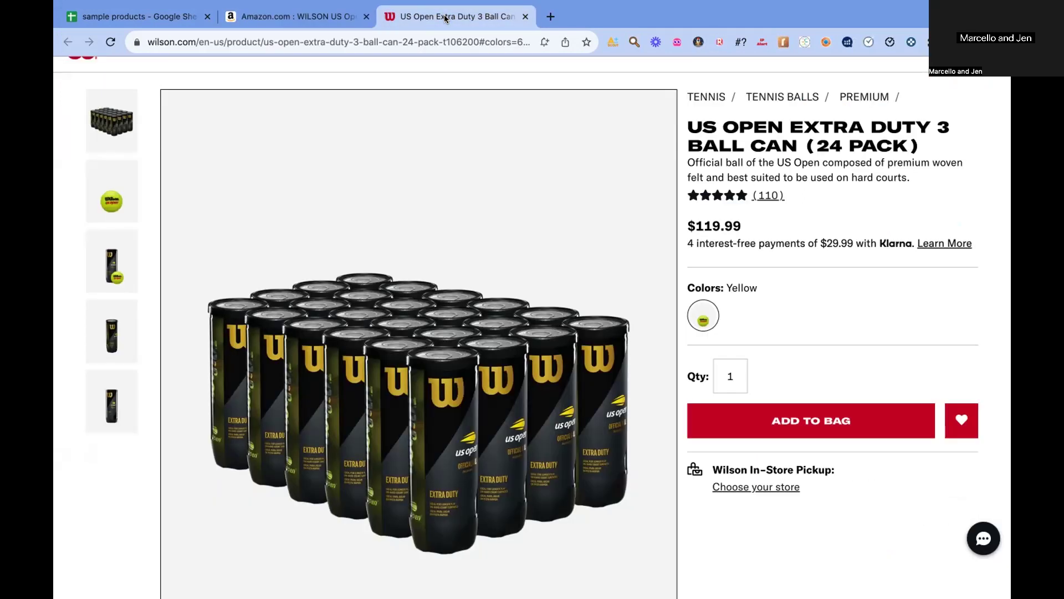
left_click(319, 18)
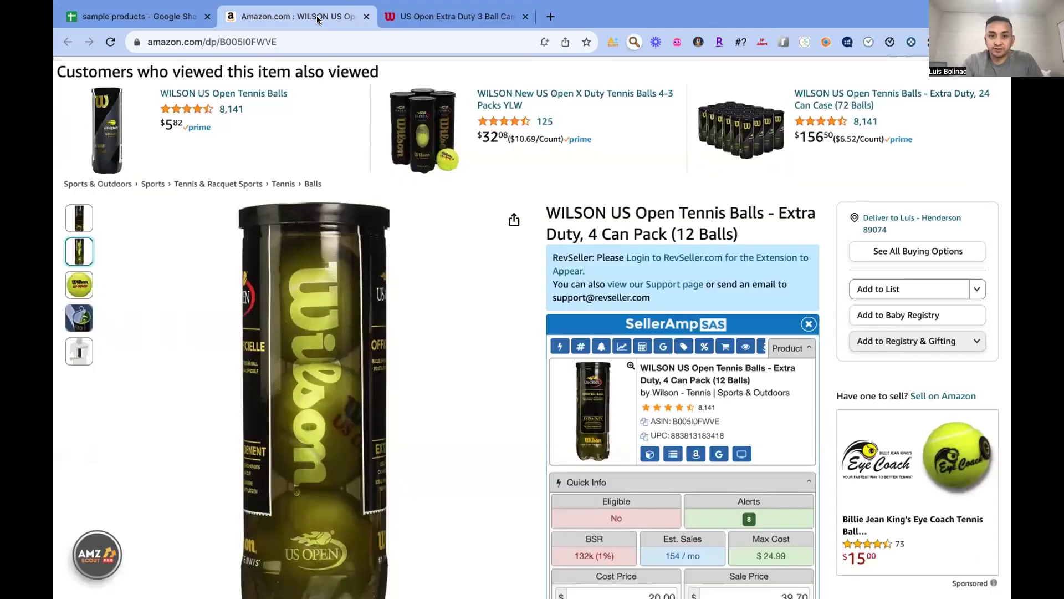
left_click(449, 20)
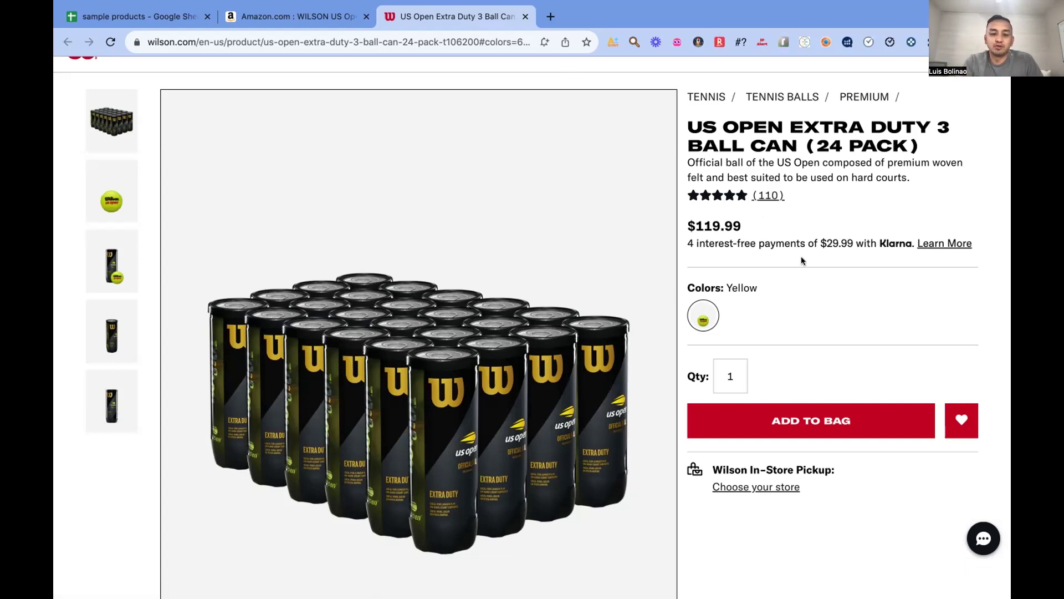
Step: Select the cost price in the Amazon listing's SellerAmp calculator and check it against the Wilson 24-pack page
left_click(294, 16)
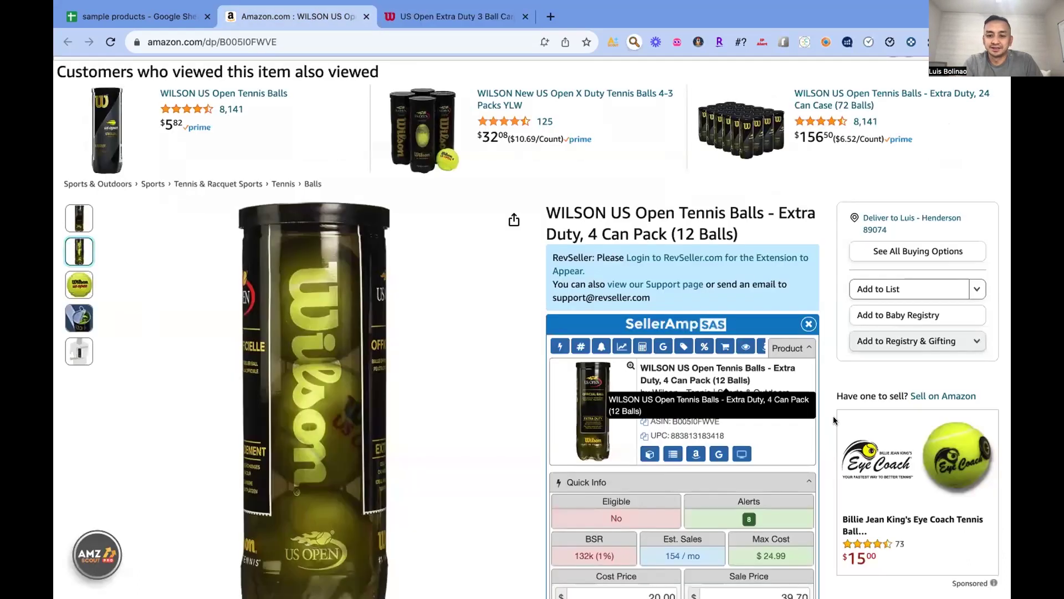
scroll(838, 420, "down", 2)
left_click(643, 396)
left_click(645, 395)
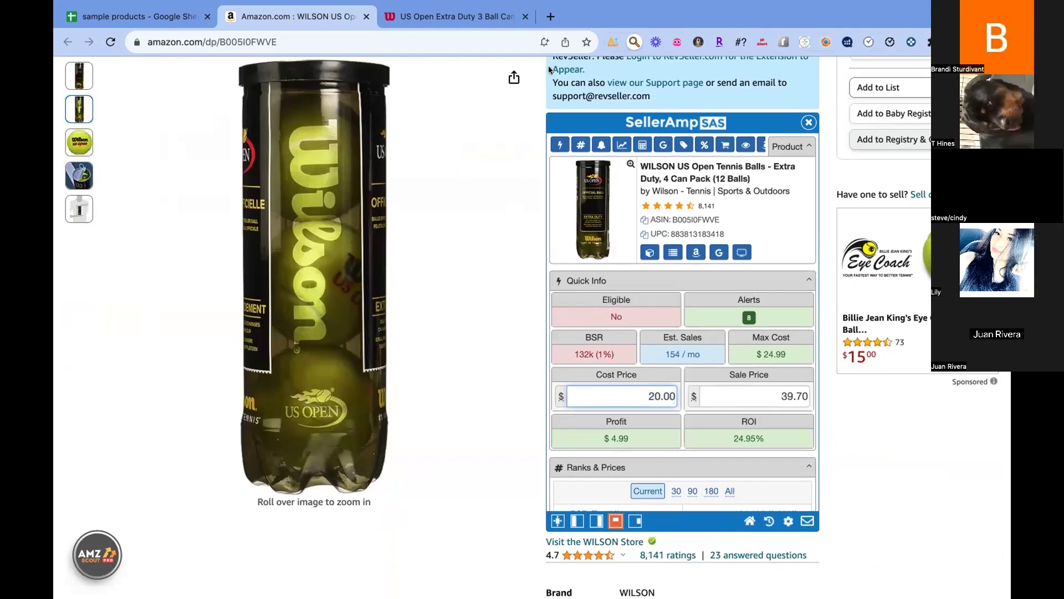
left_click(447, 13)
left_click(297, 16)
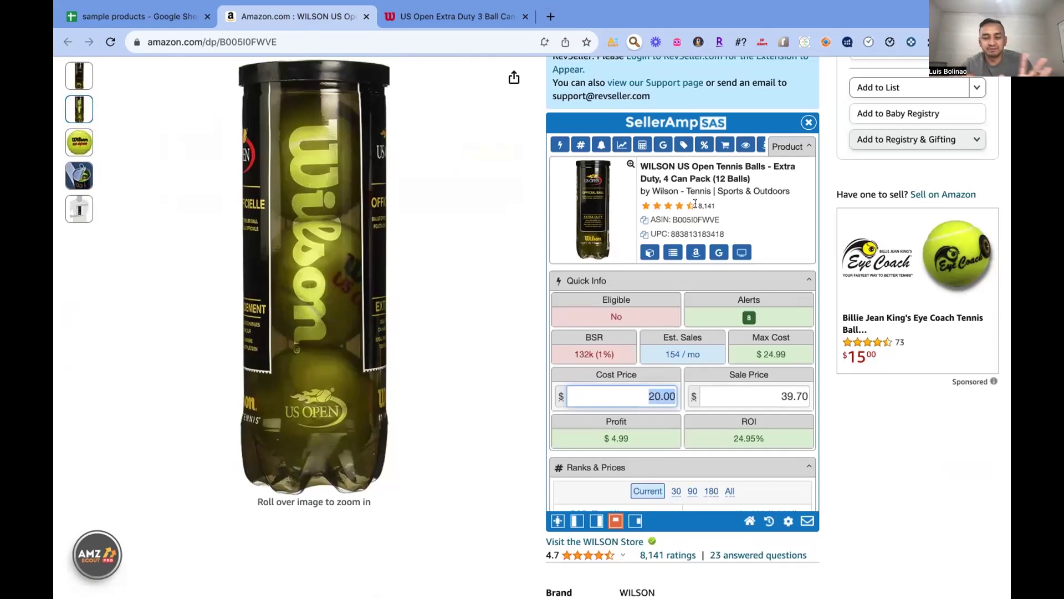
Step: Review the listing's pack size together with the cost price and sale price in the SellerAmp calculator
scroll(823, 348, "up", 5)
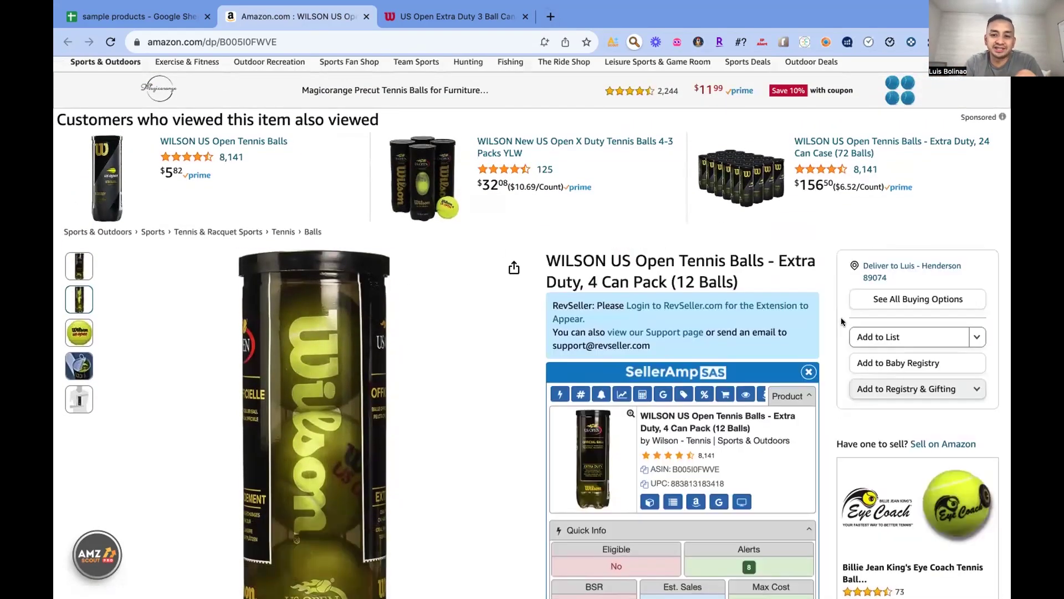
scroll(823, 313, "down", 5)
left_click(635, 358)
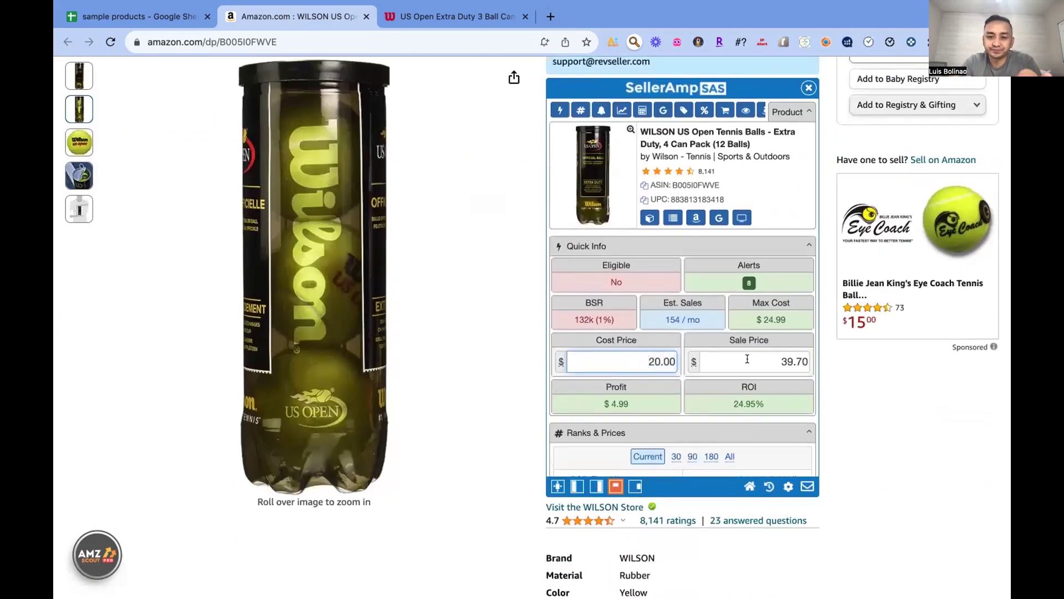
key("Tab")
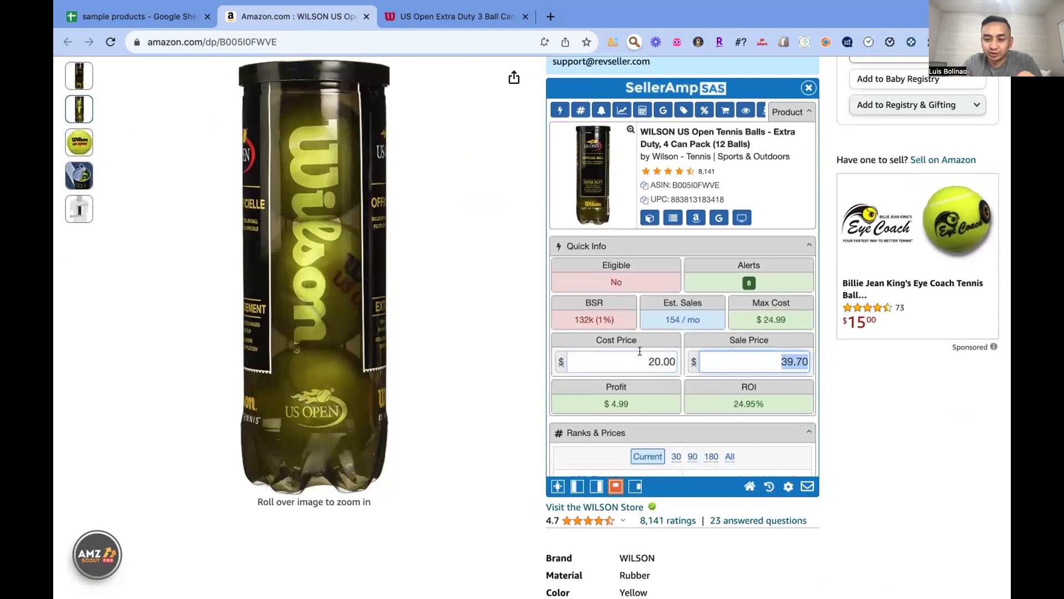
key("shift+Tab")
scroll(827, 335, "up", 8)
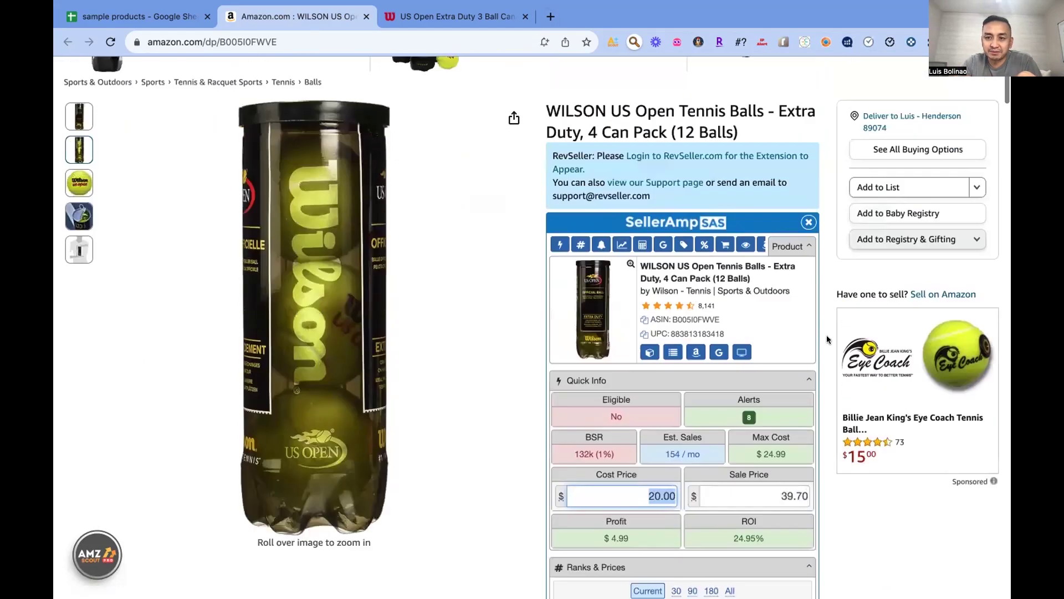
scroll(826, 335, "down", 8)
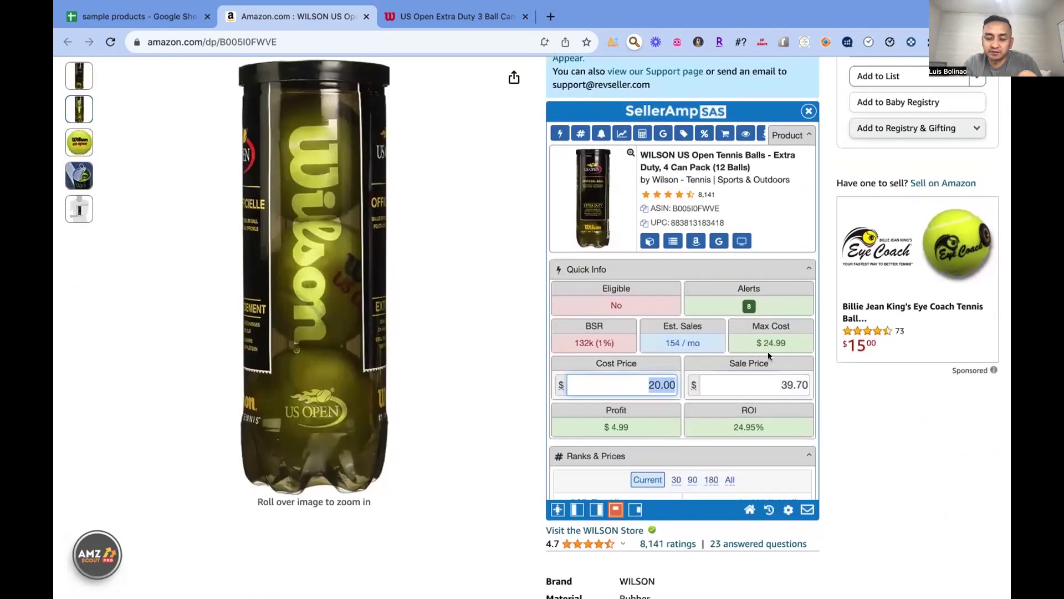
key("Tab")
left_click(773, 384)
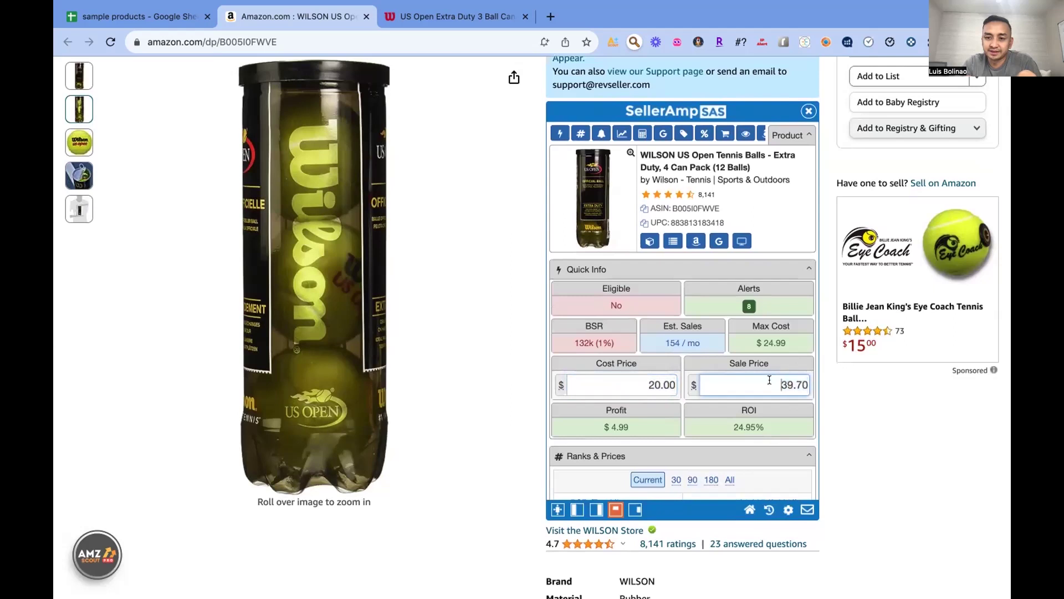
Step: Review the tennis ball listing's ranks, prices and offers in SellerAmp together with its three-month Keepa price history
scroll(826, 336, "up", 3)
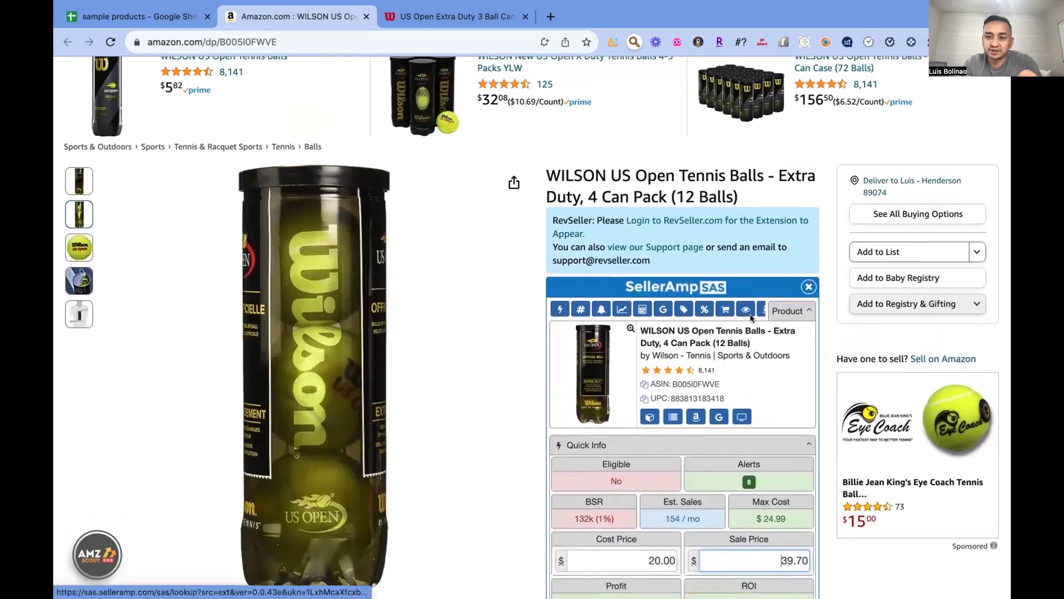
scroll(804, 363, "down", 3)
scroll(831, 386, "down", 2)
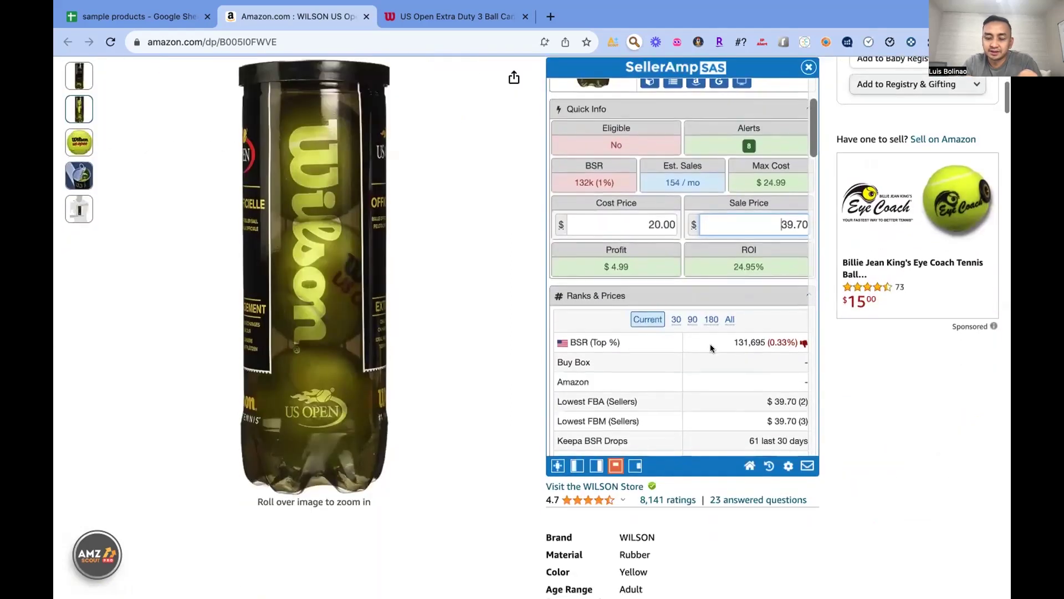
scroll(710, 344, "down", 5)
scroll(710, 344, "down", 15)
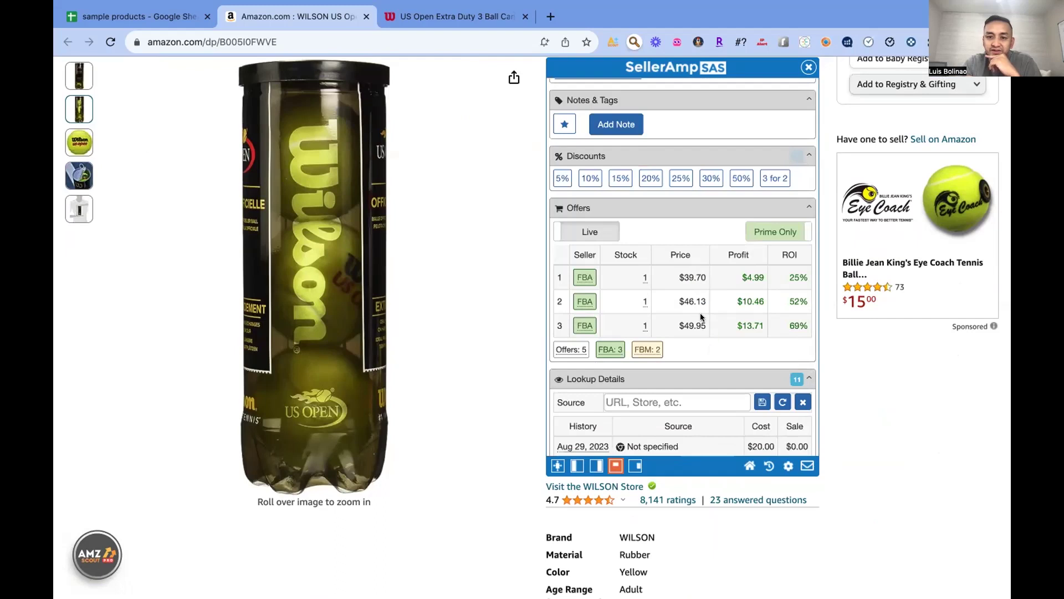
scroll(700, 306, "up", 20)
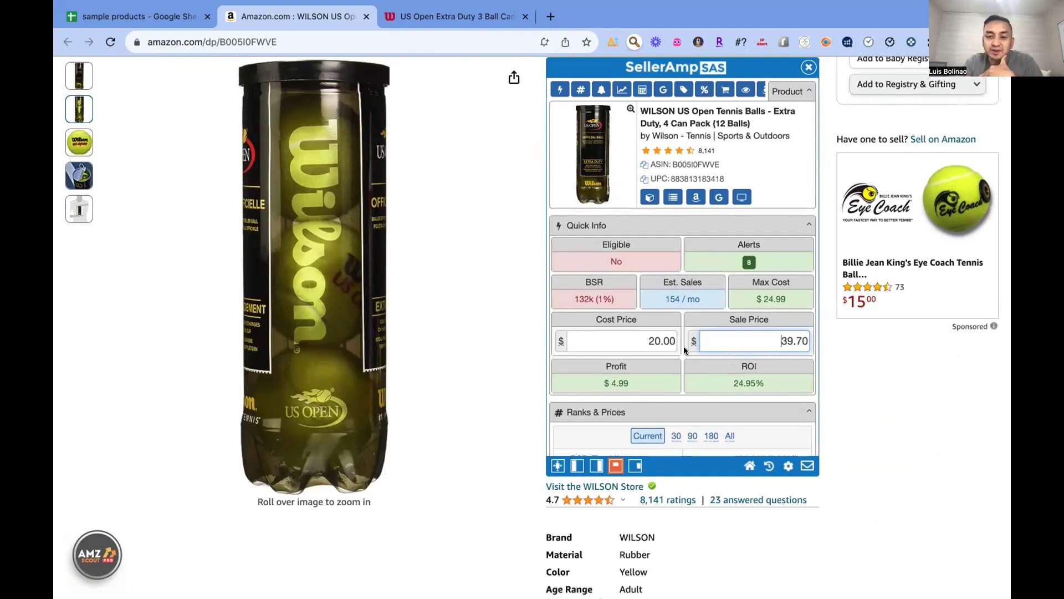
scroll(511, 333, "down", 7)
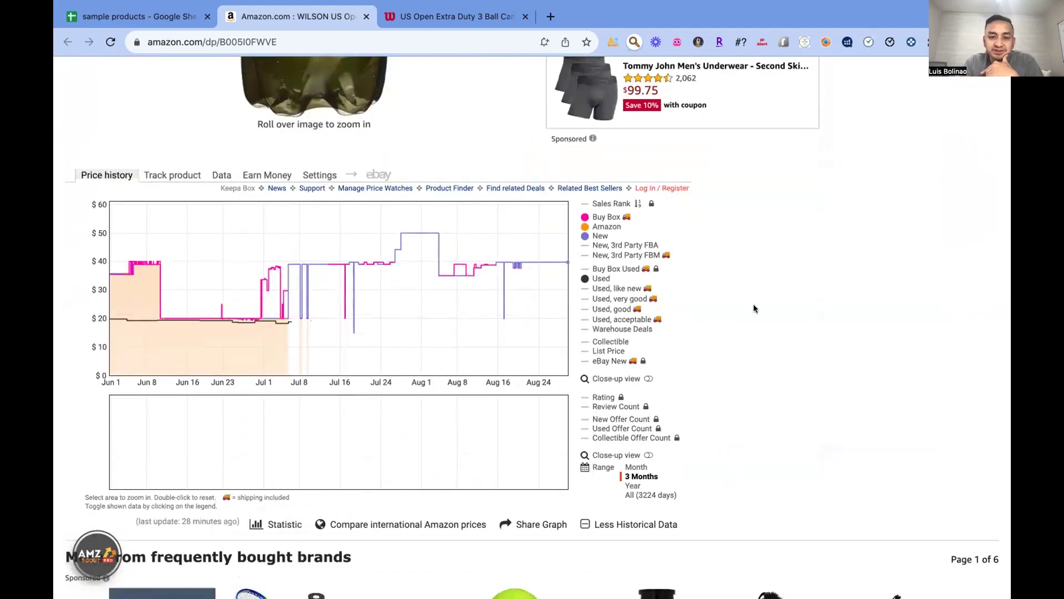
scroll(754, 304, "down", 1)
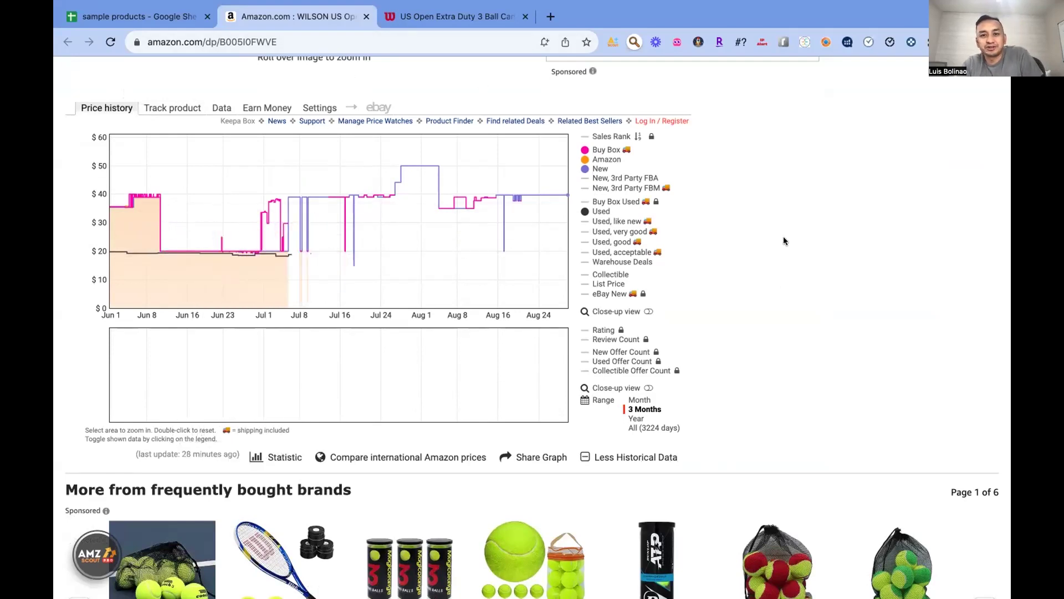
Step: Test lower sale prices of $29 and $19.9 for the tennis balls in the SellerAmp calculator
scroll(784, 240, "up", 8)
double_click(779, 353)
type("2919")
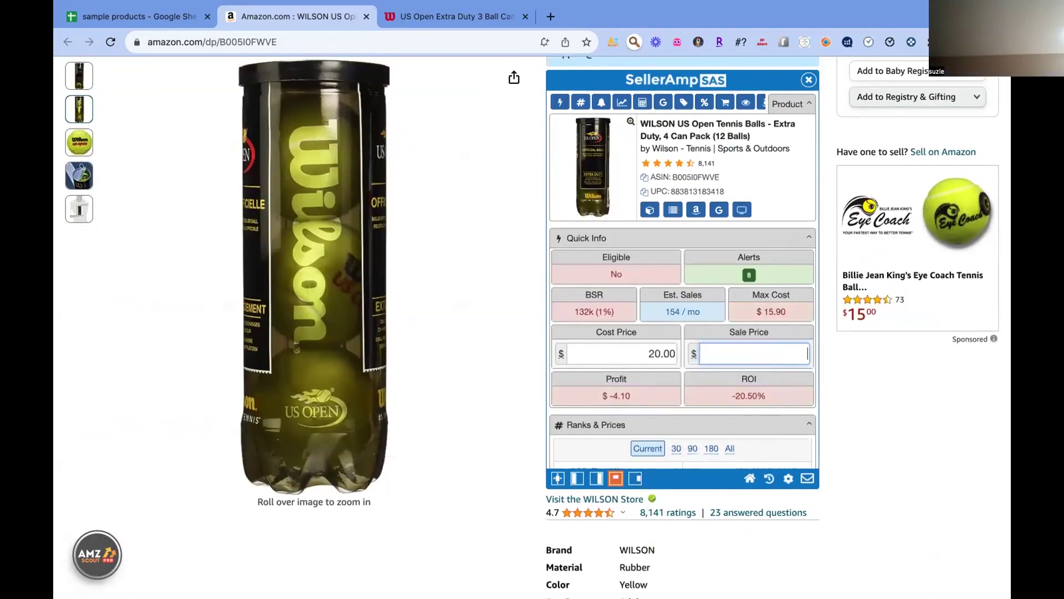
type(".9")
left_click(824, 362)
Step: Examine the Keepa price history over the Year range, and return the chart to 3 Months
scroll(824, 363, "down", 10)
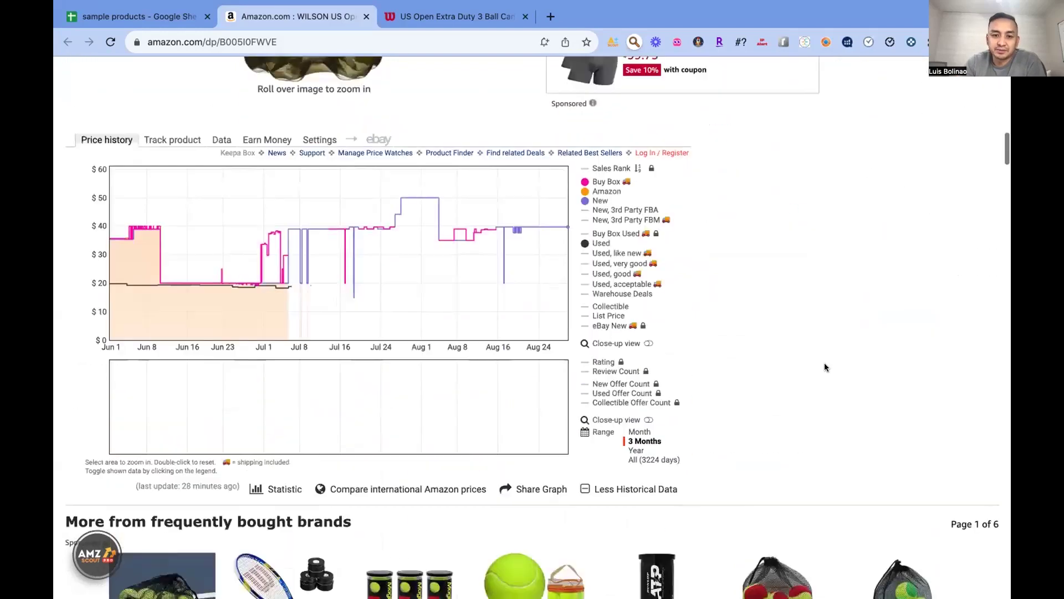
left_click(629, 450)
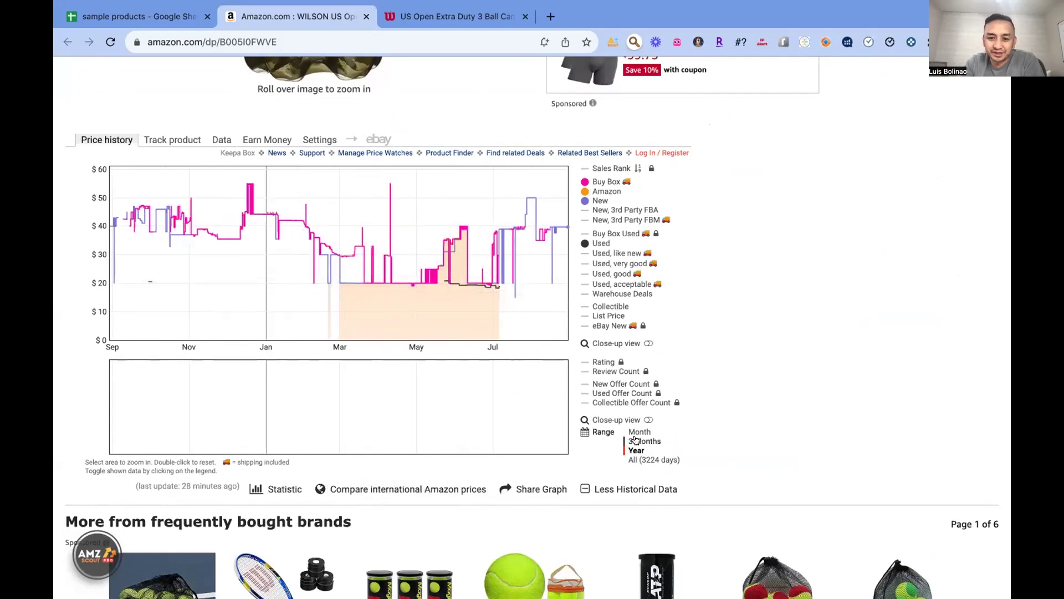
left_click(641, 441)
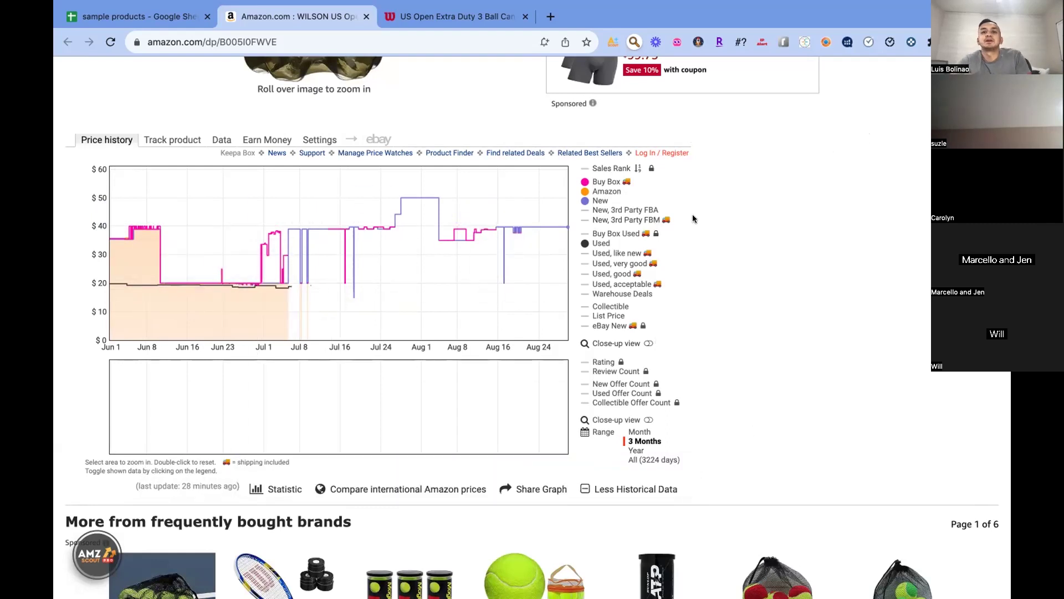
Step: Switch to the sample products sheet and enter "too risky. Amazon used to sell for $19.99" in cell E8 for the Wilson tennis balls
scroll(692, 210, "up", 10)
left_click(164, 18)
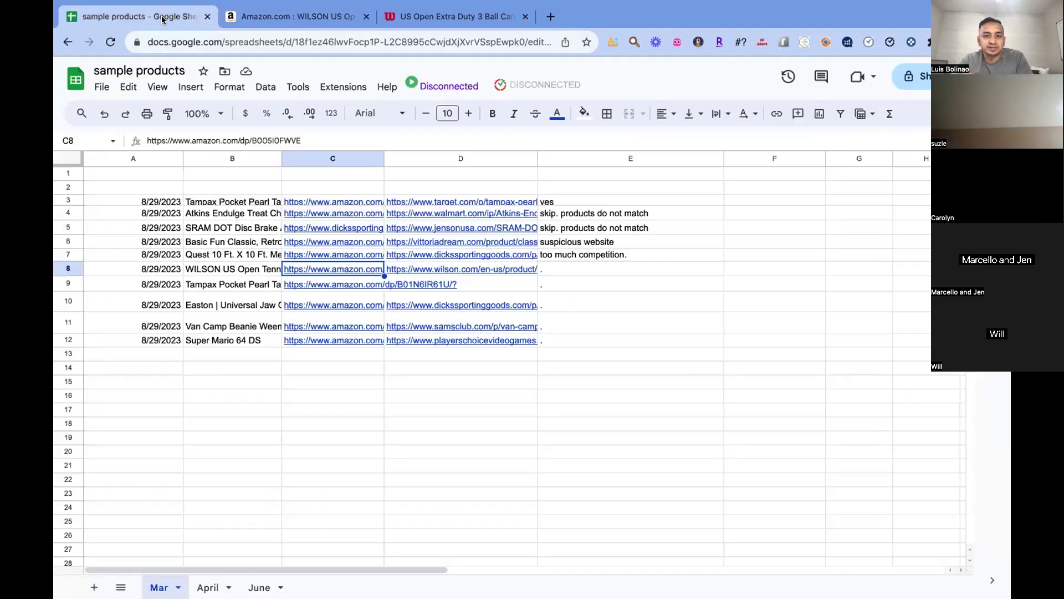
double_click(568, 269)
type("too rsi")
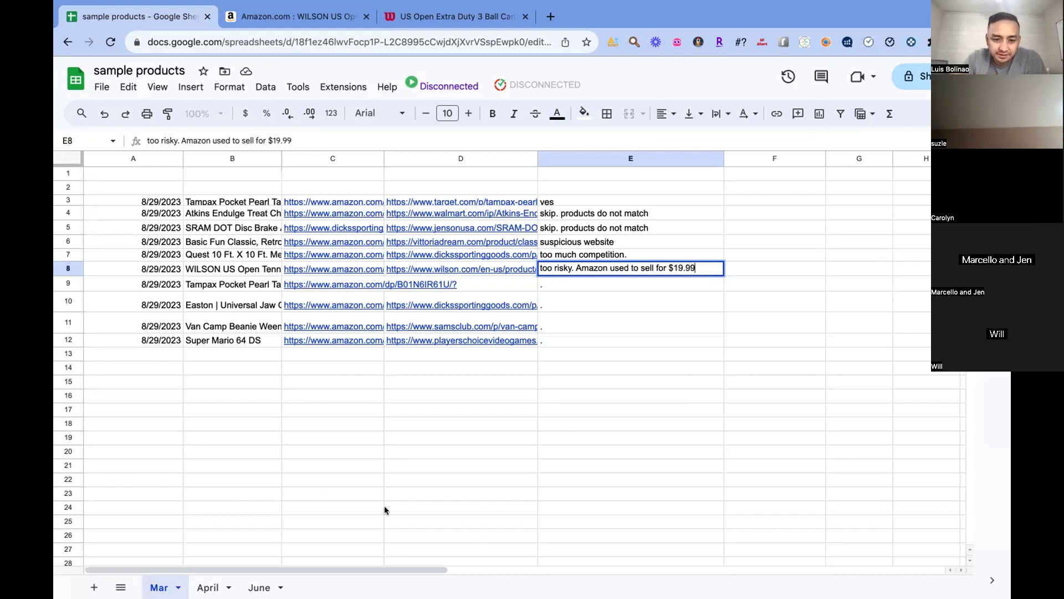
key("Return")
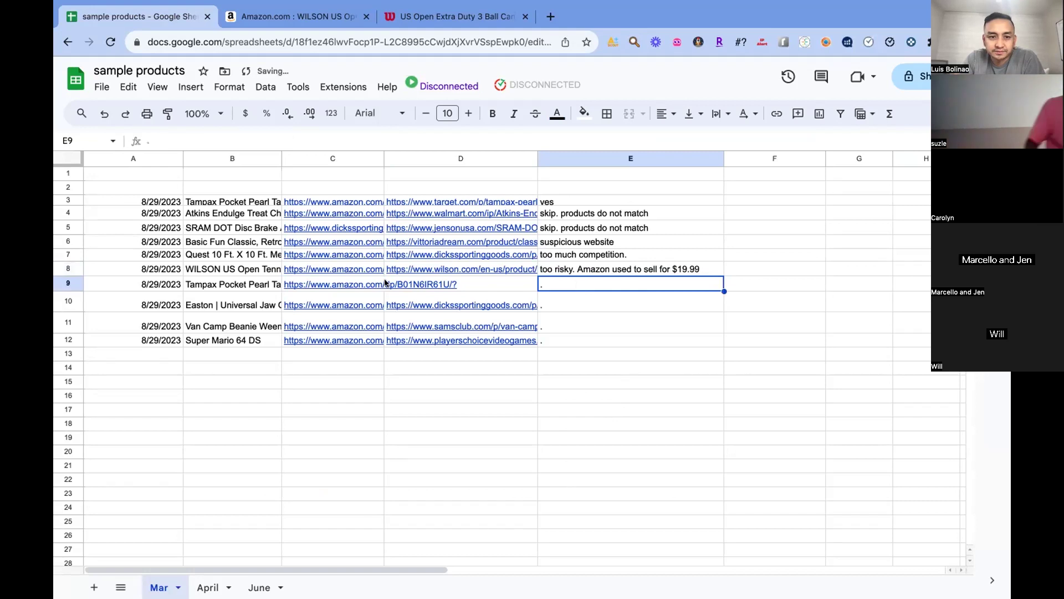
Step: Open the Dick's Sporting Goods link for the Easton jaw guard in row 10 and close the two tennis ball pages
double_click(417, 282)
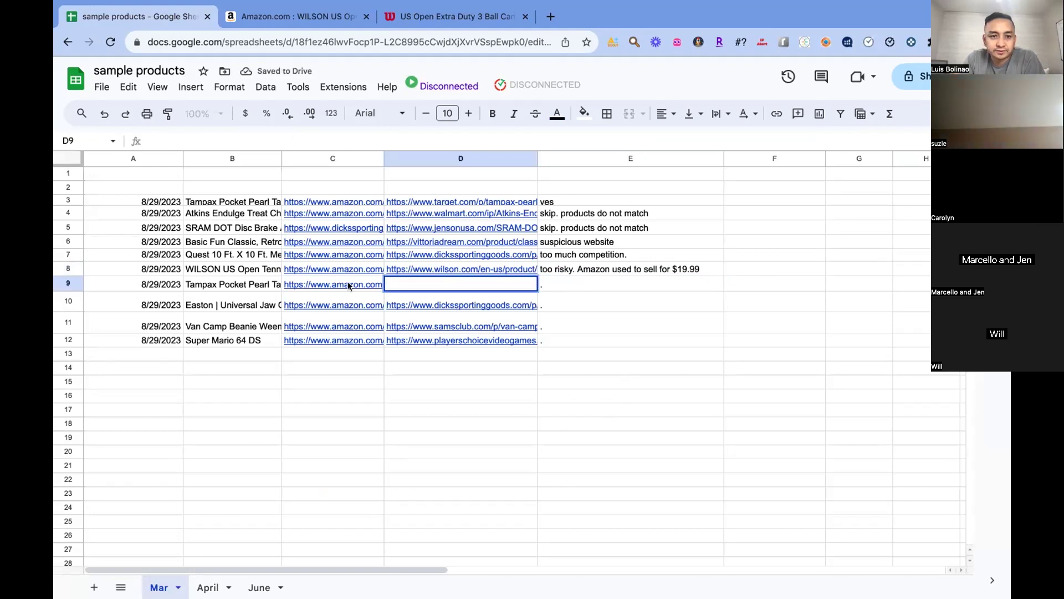
key("super+v")
left_click(472, 300)
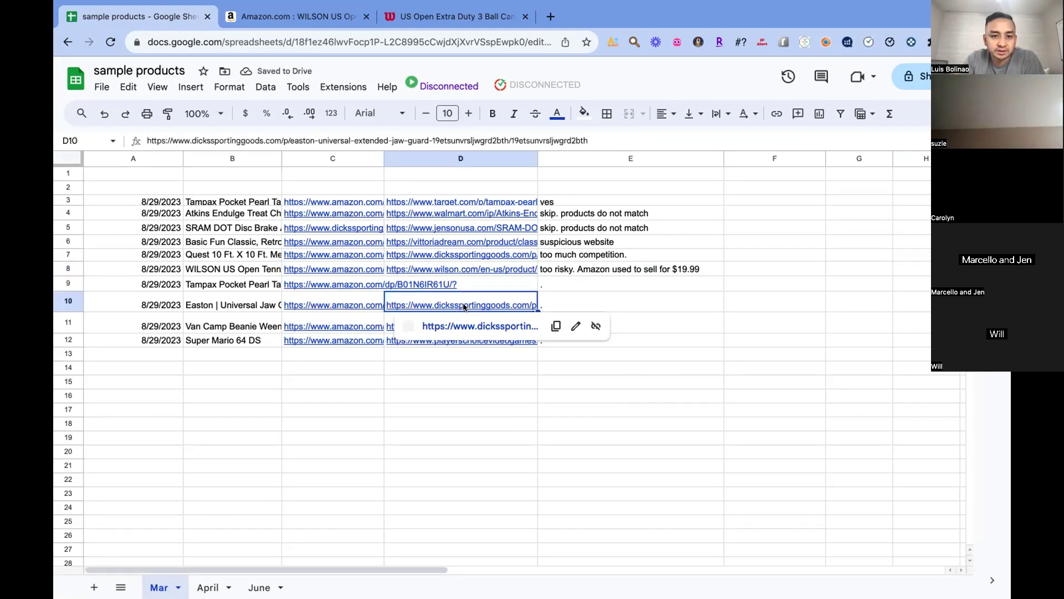
left_click(464, 325)
left_click(521, 17)
left_click(521, 17)
Step: Return to the product sheet and open the Amazon link for the Easton Universal Jaw Guard in row 10
left_click(155, 12)
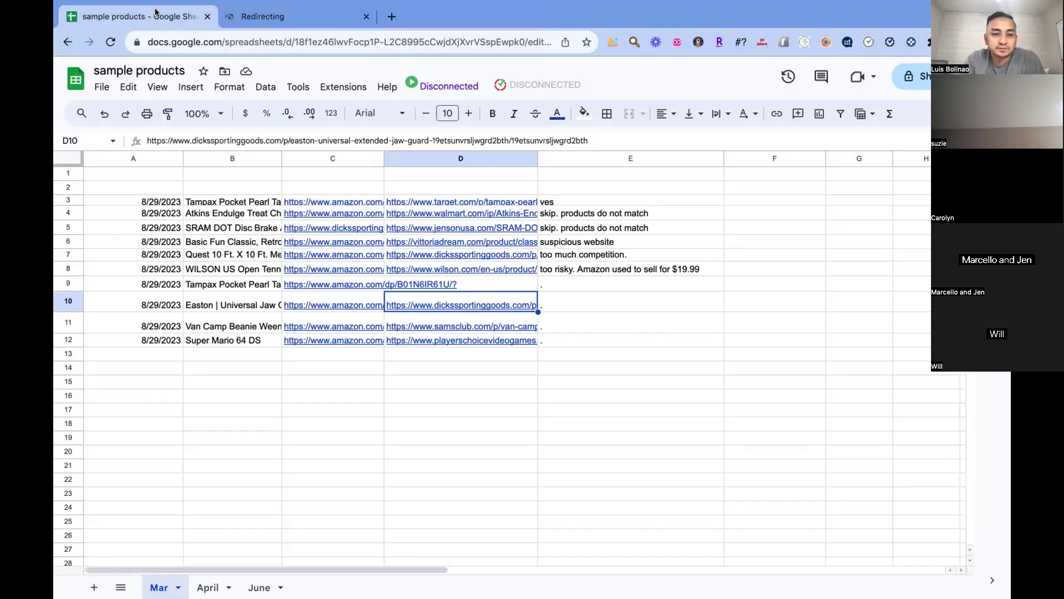
left_click(325, 299)
left_click(340, 326)
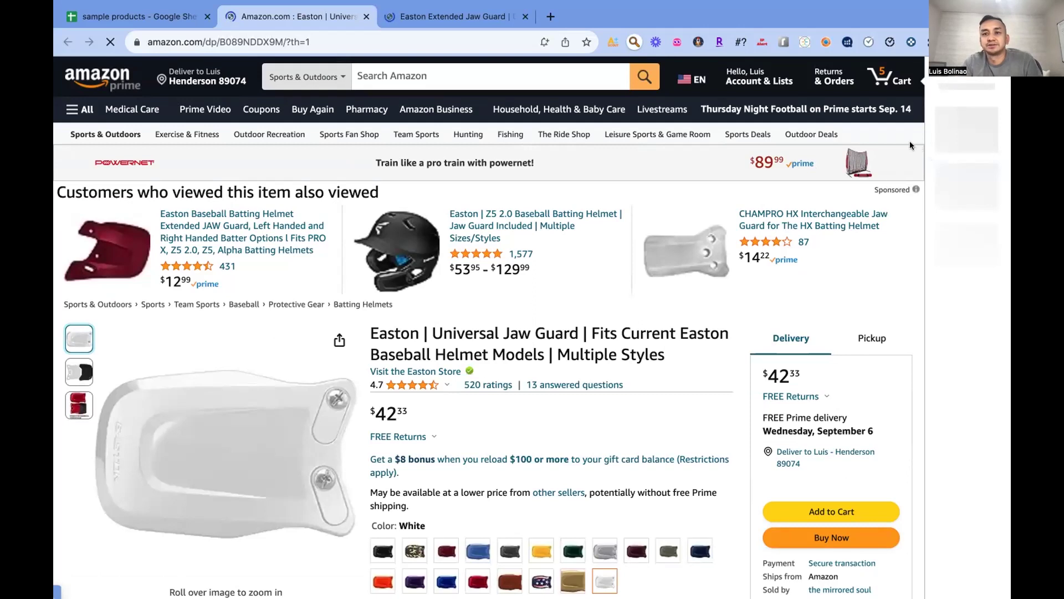
Step: Compare the Easton jaw guard's title, photos and price on the Amazon listing and the Dick's Sporting Goods page
key("ctrl+Tab")
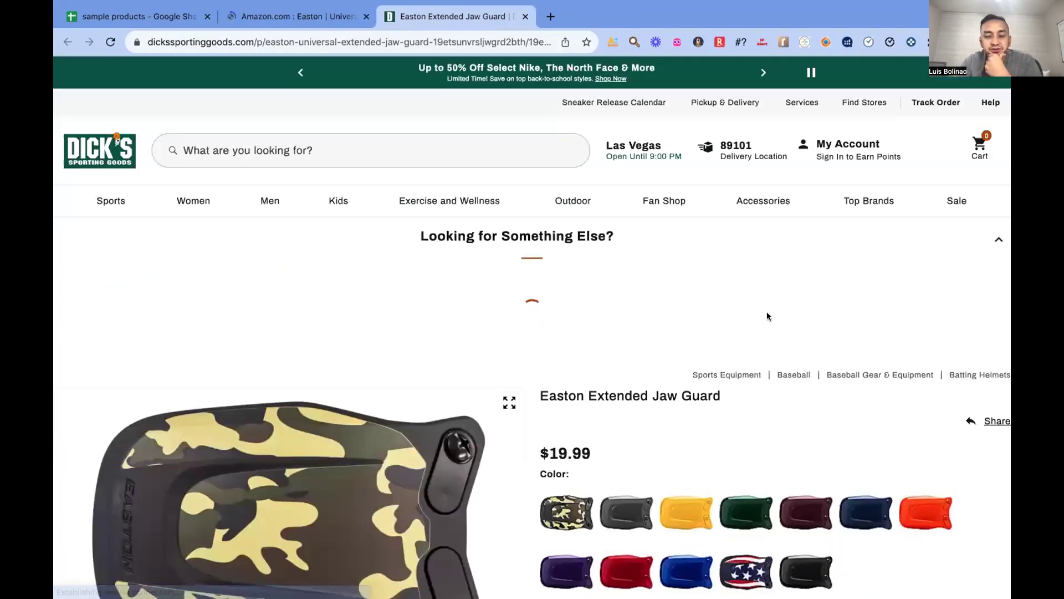
key("ctrl+shift+Tab")
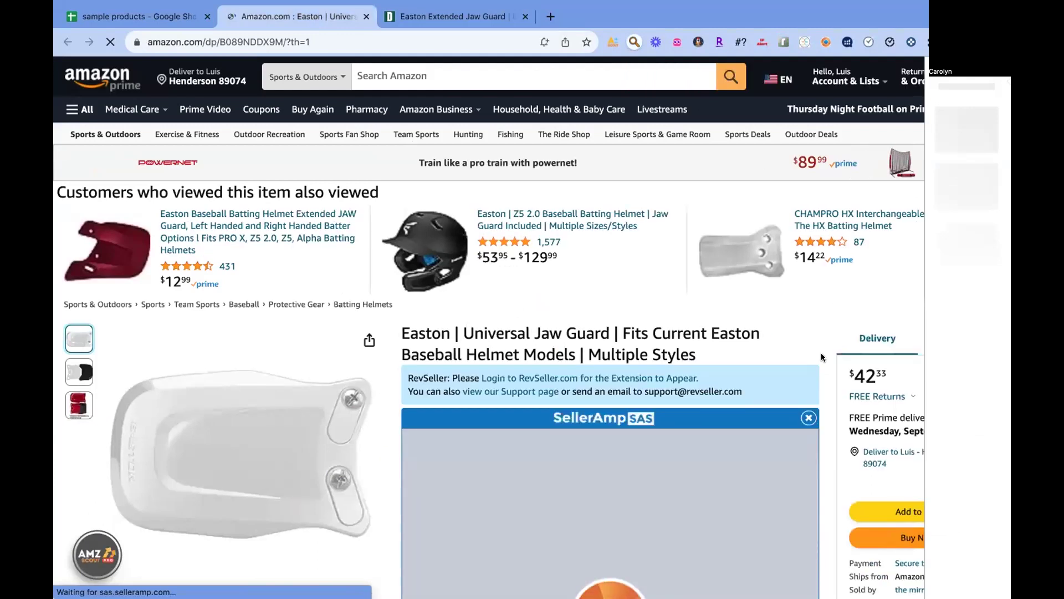
scroll(820, 353, "down", 4)
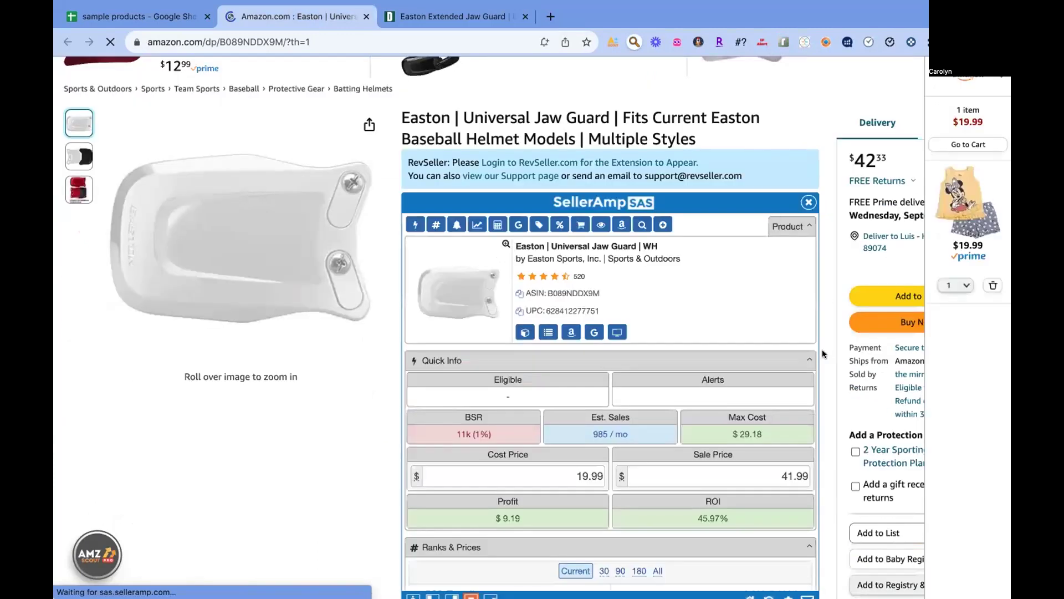
scroll(823, 354, "up", 4)
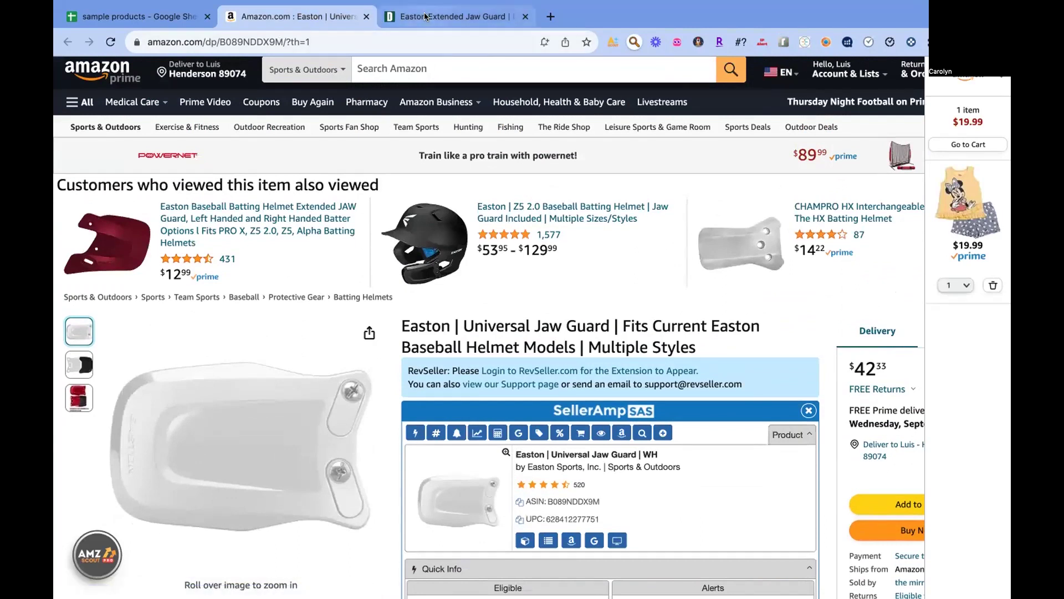
left_click(426, 17)
left_click(287, 20)
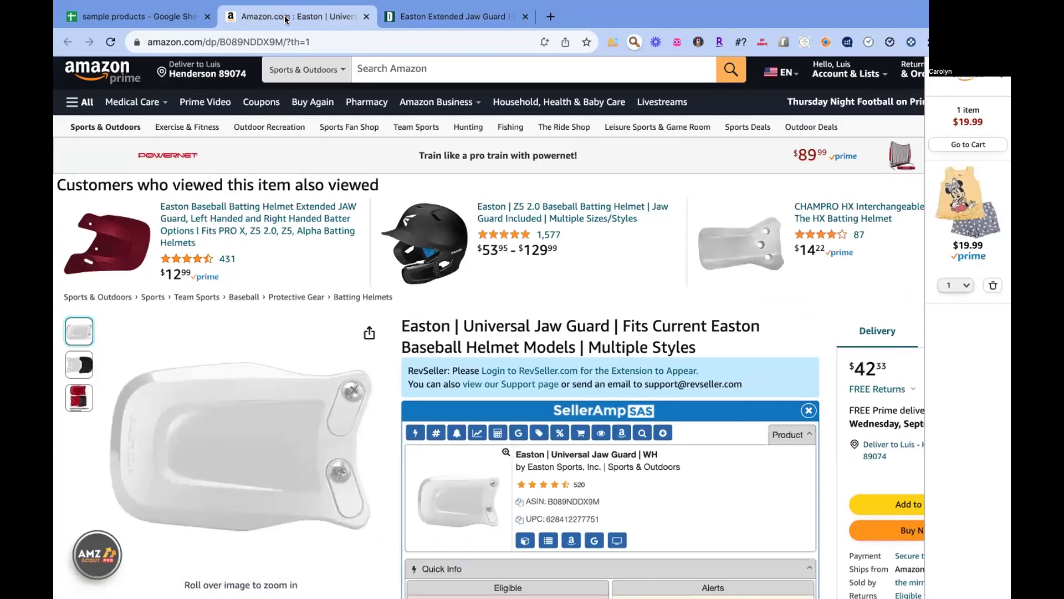
left_click(424, 22)
left_click(294, 16)
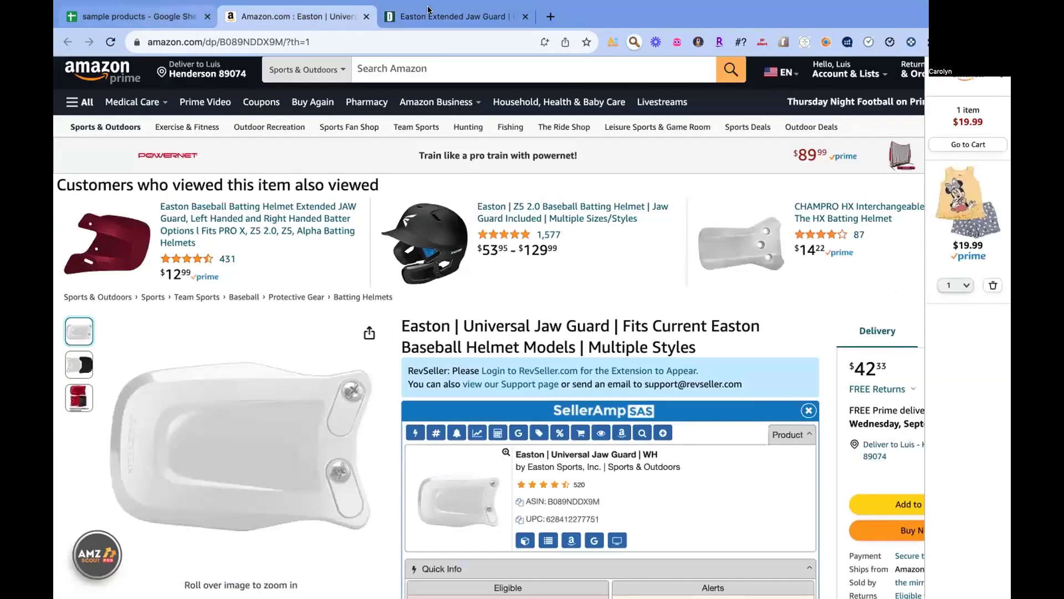
left_click(455, 15)
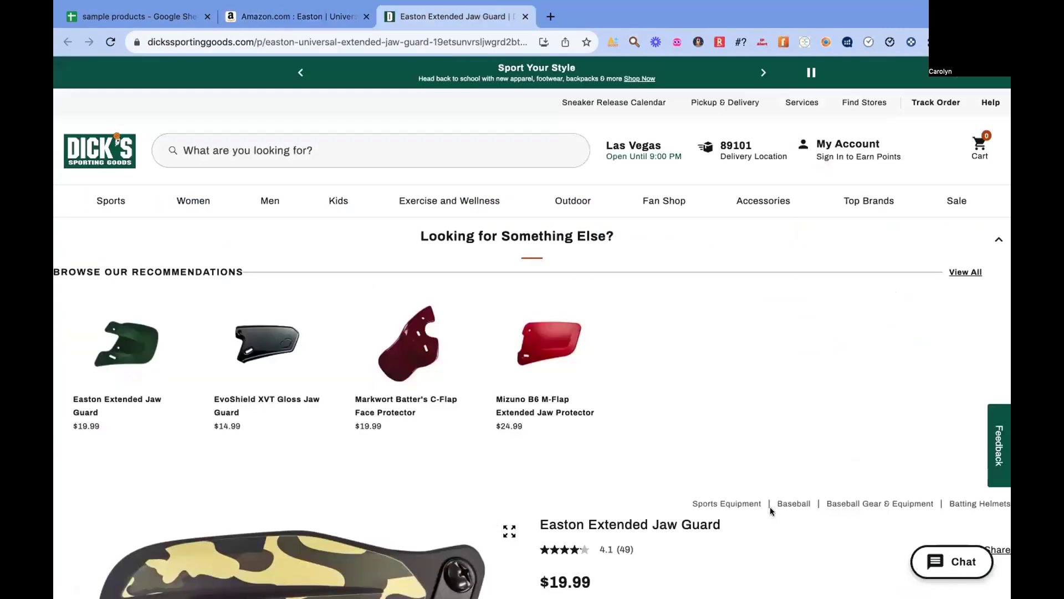
scroll(770, 510, "down", 10)
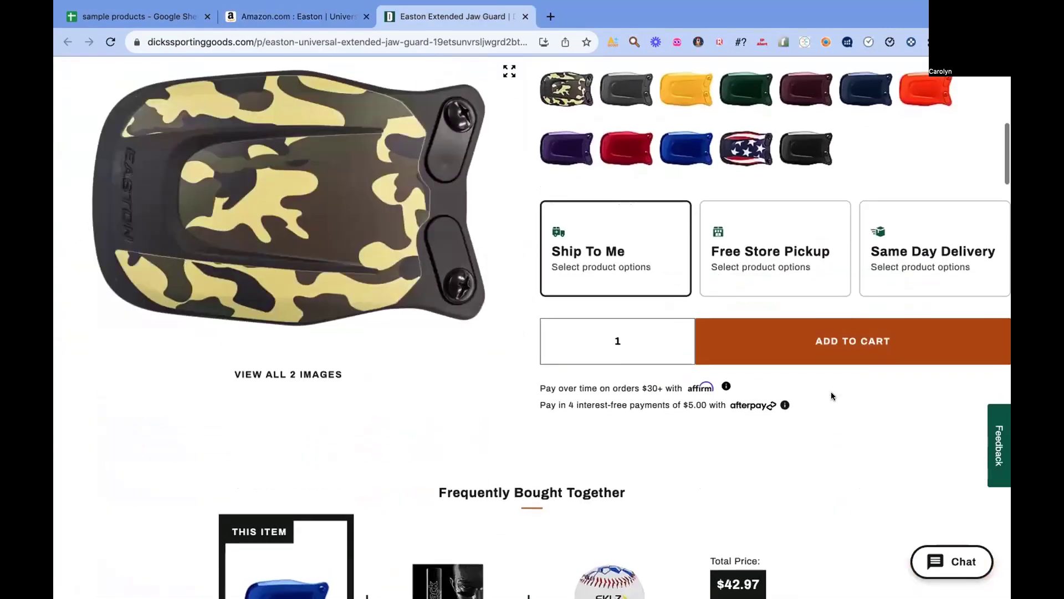
scroll(831, 392, "up", 5)
Step: Check the Amazon listing's SellerAmp figures and White color variation against the colors offered on the Dick's page
left_click(299, 16)
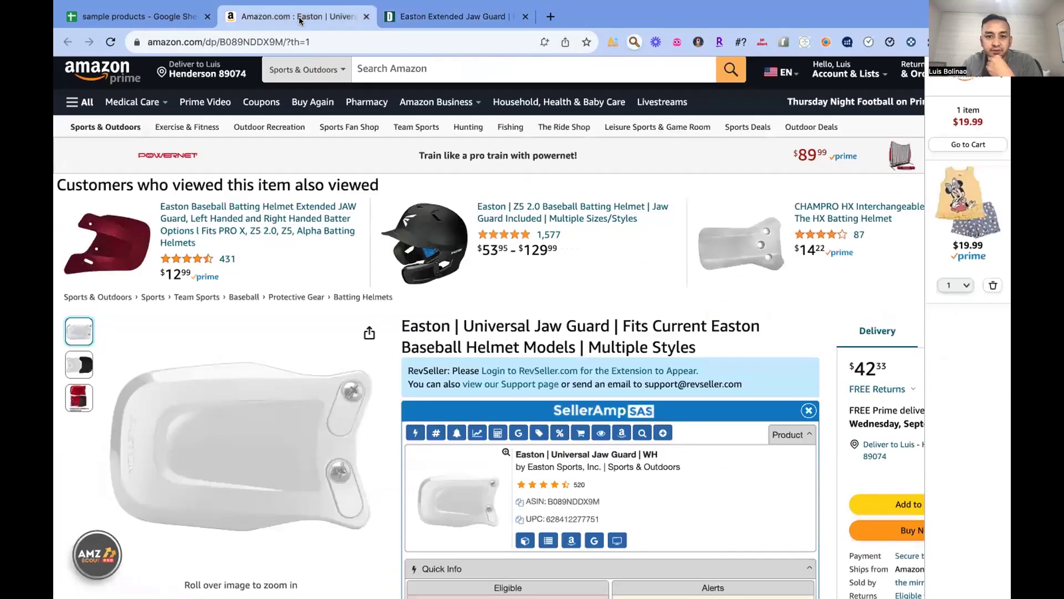
scroll(497, 222, "down", 2)
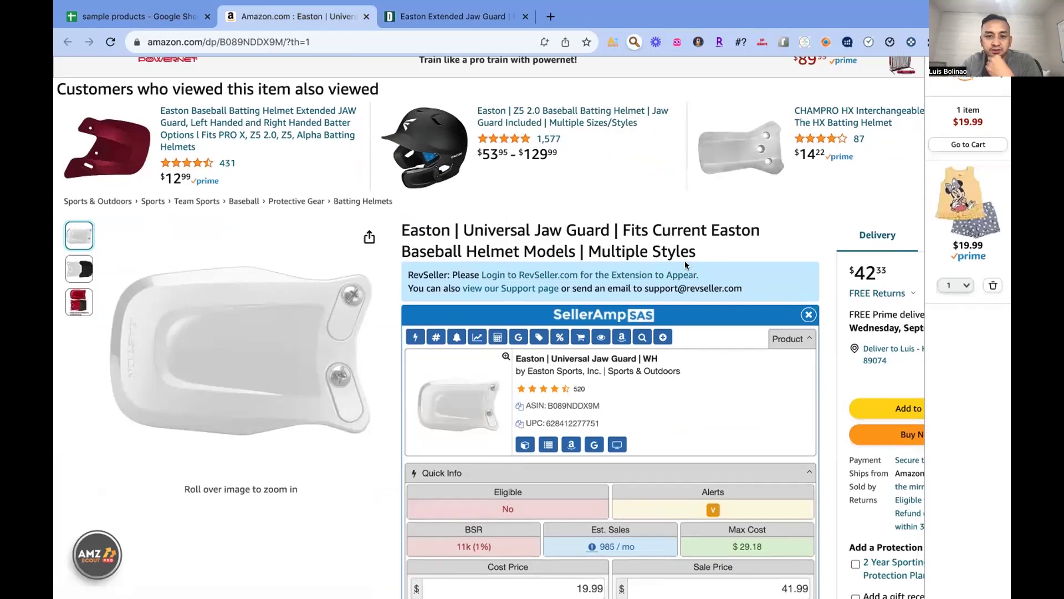
scroll(782, 335, "down", 6)
scroll(857, 400, "down", 4)
scroll(856, 400, "up", 3)
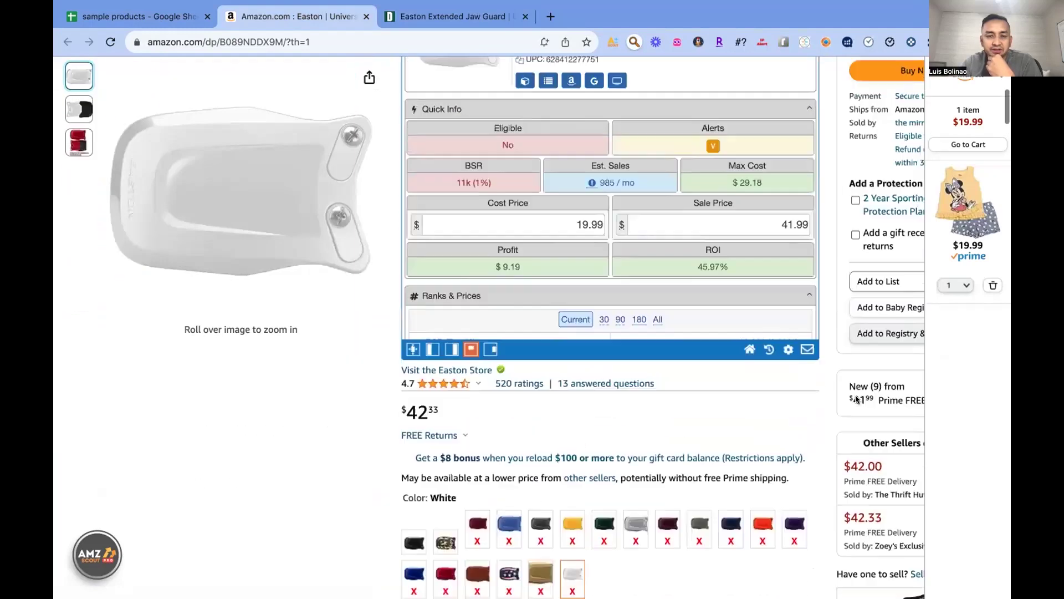
left_click(475, 21)
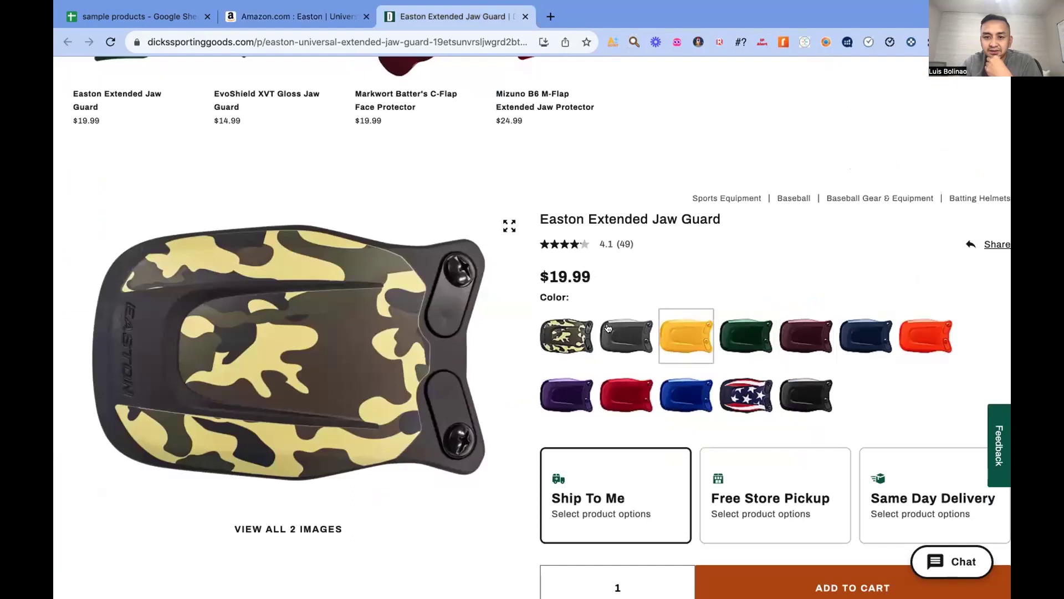
scroll(946, 364, "down", 3)
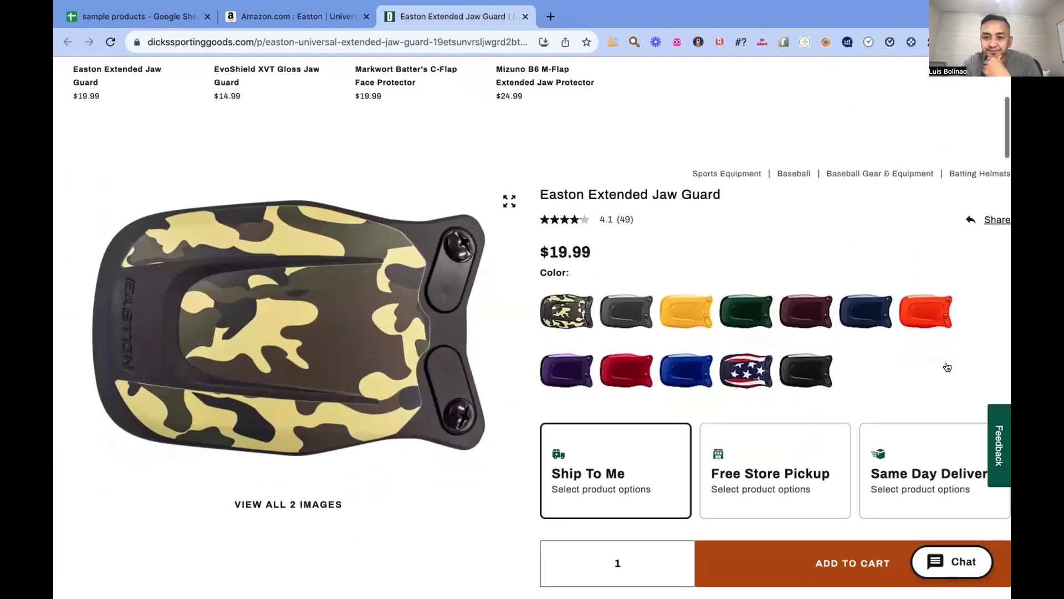
scroll(909, 333, "up", 1)
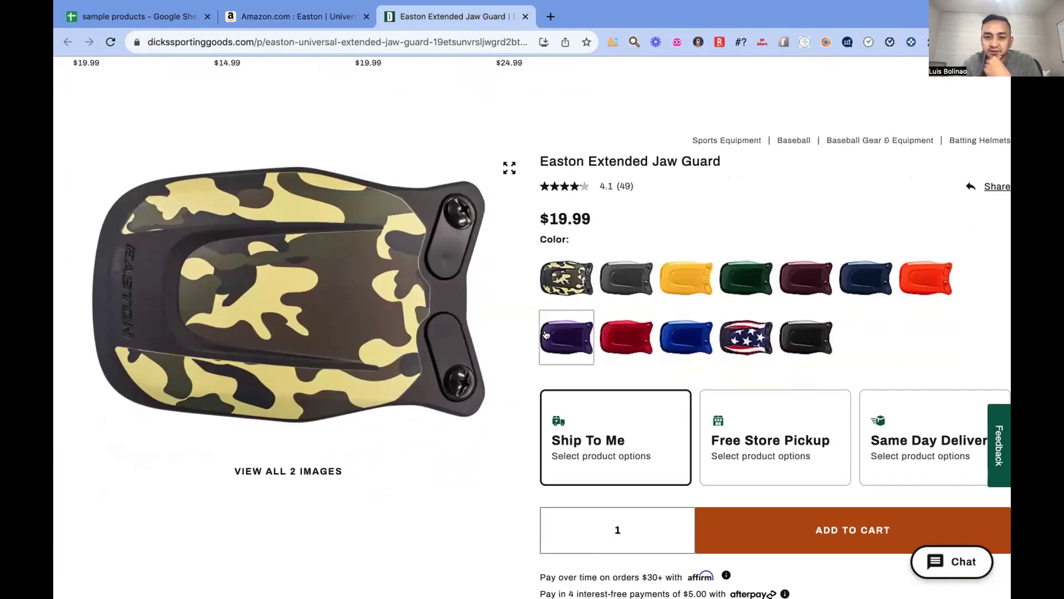
Step: Enter "no white color from supplier" in cell E10 of the product sheet for the Easton jaw guard
left_click(139, 17)
left_click(587, 304)
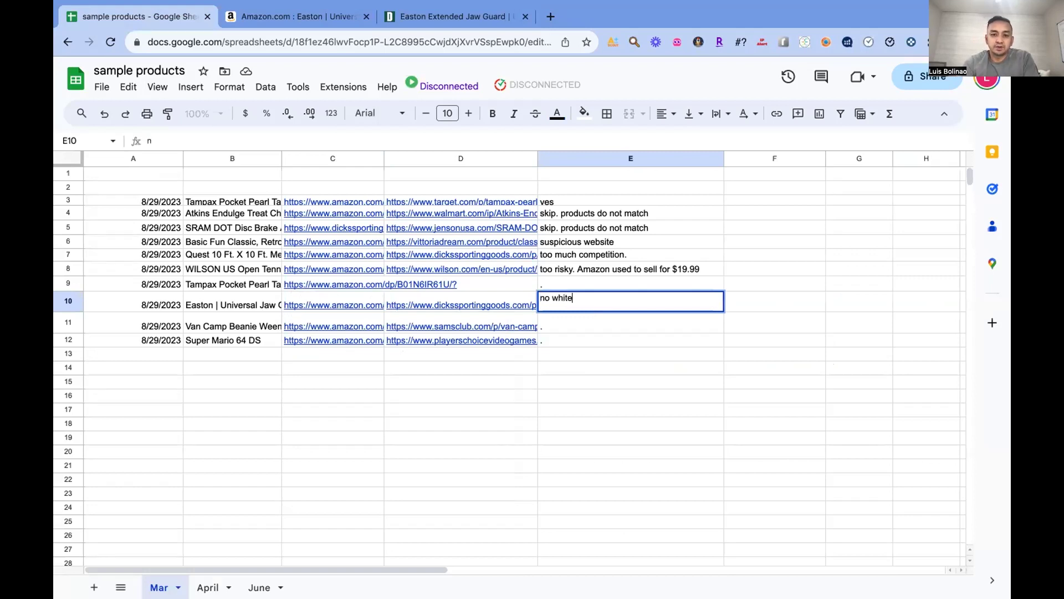
type("no white color from supplier")
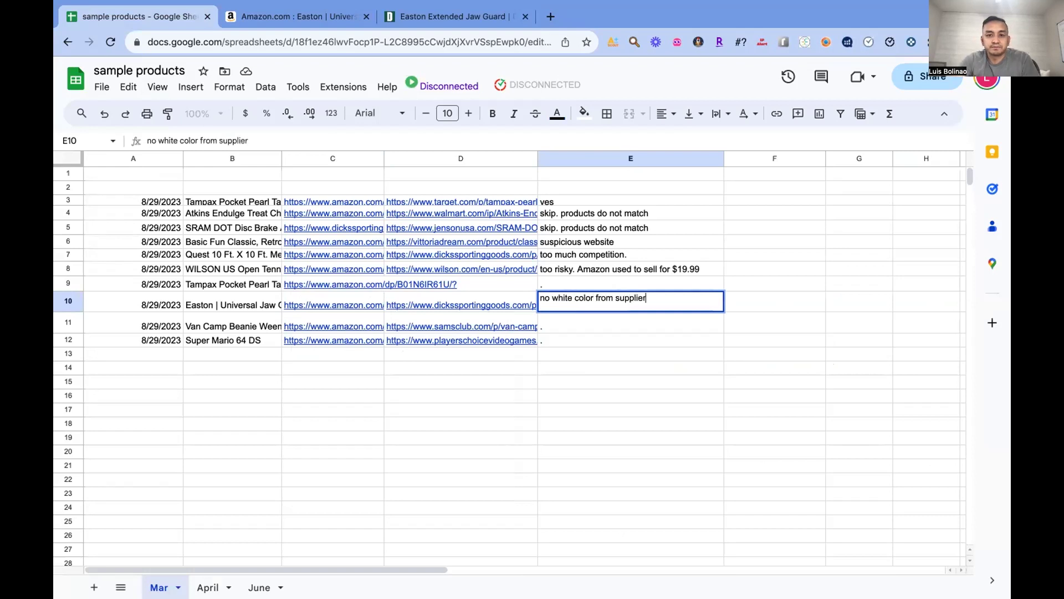
left_click(757, 310)
Step: Recheck the Easton jaw guard's price and available colors on the Dick's Sporting Goods page against the Amazon listing
left_click(461, 16)
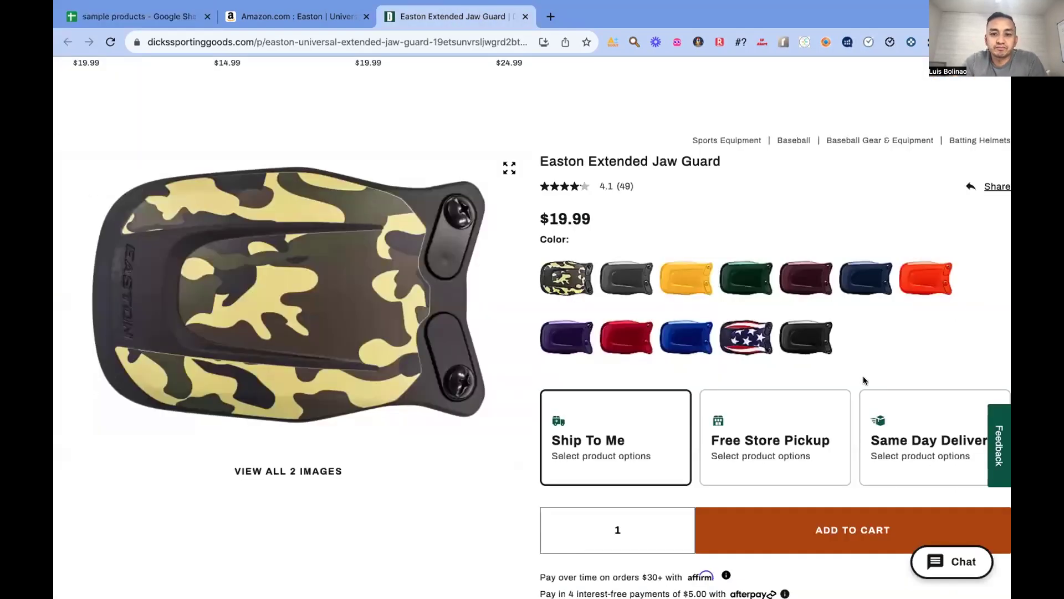
left_click(299, 16)
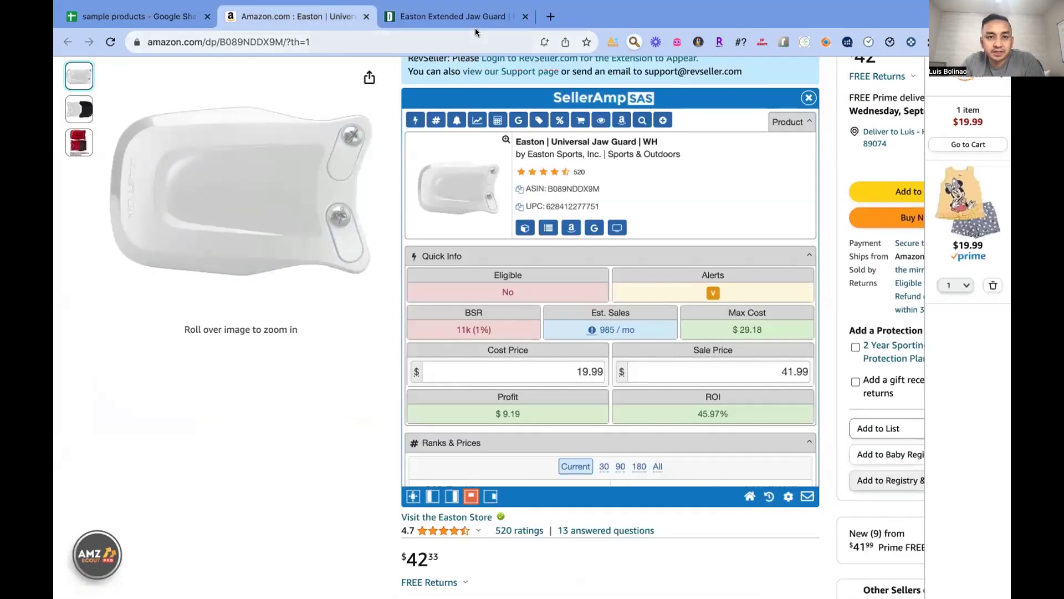
left_click(477, 23)
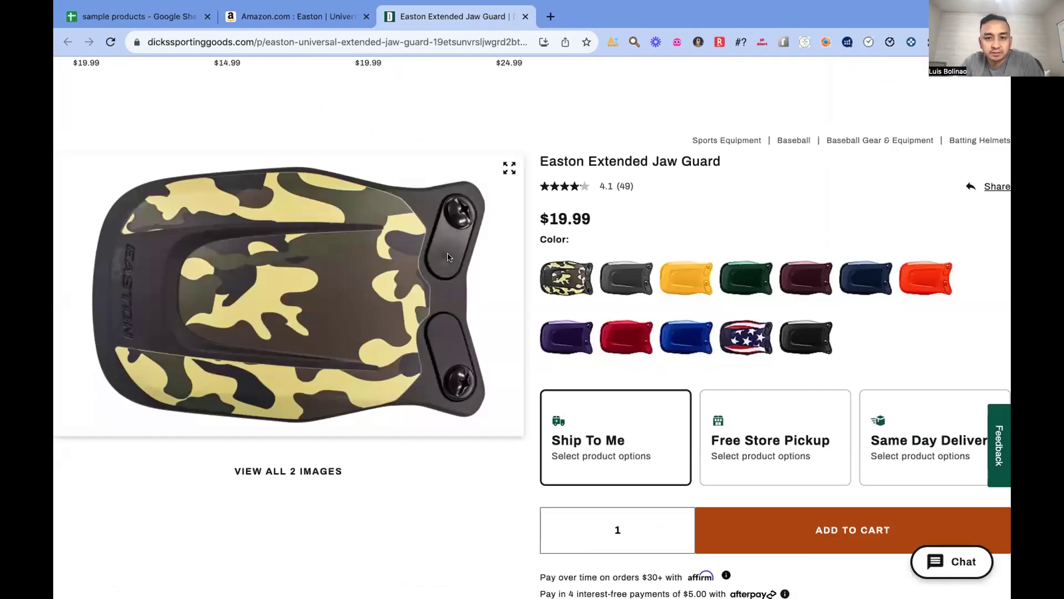
scroll(948, 361, "up", 3)
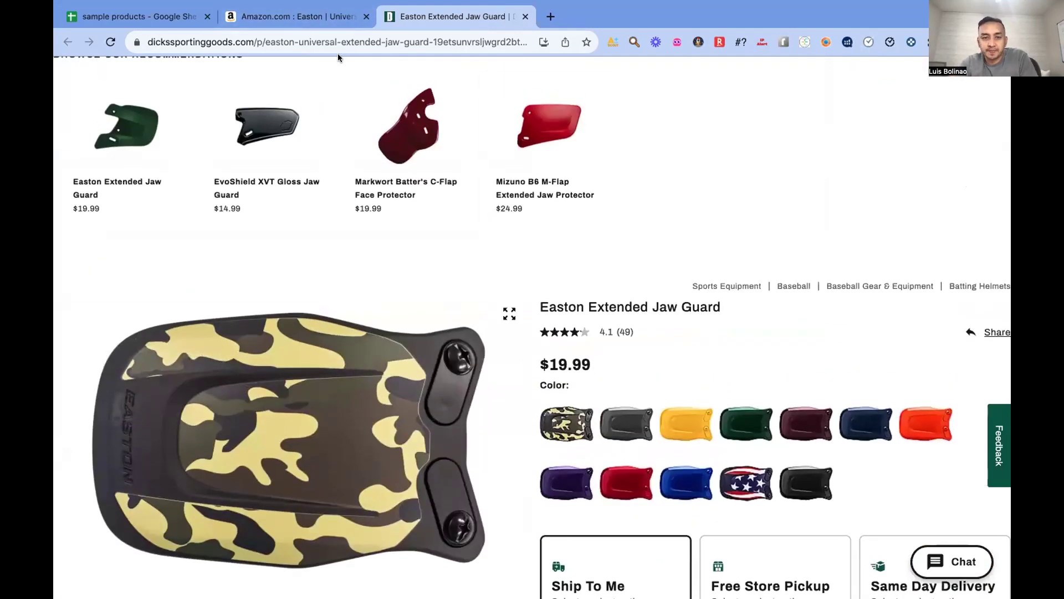
left_click(294, 16)
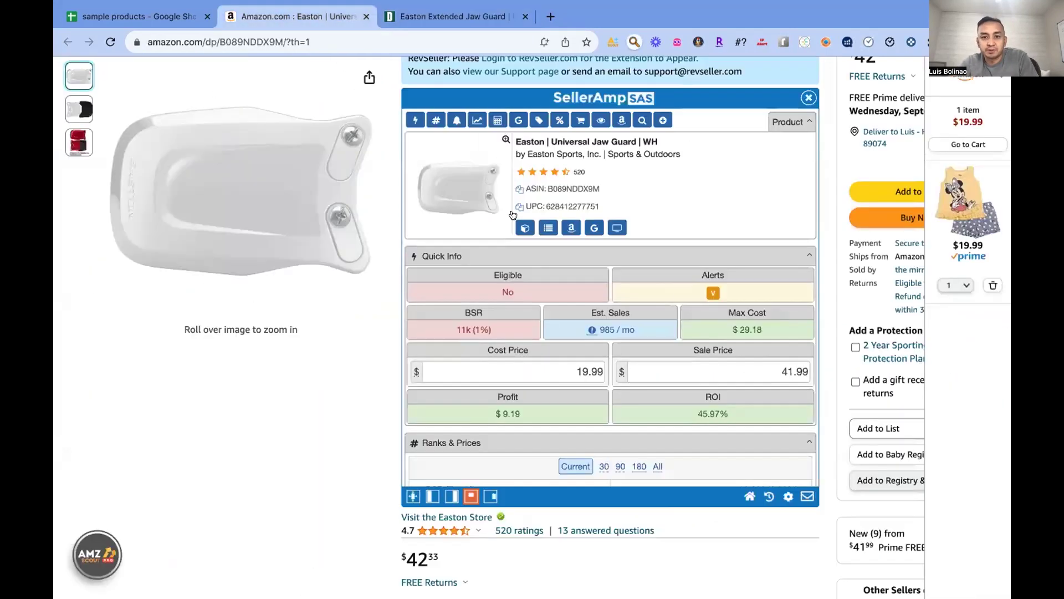
Step: Review SellerAmp's cost, profit, ROI and rank figures and the color options on the jaw guard's Amazon listing
left_click(572, 367)
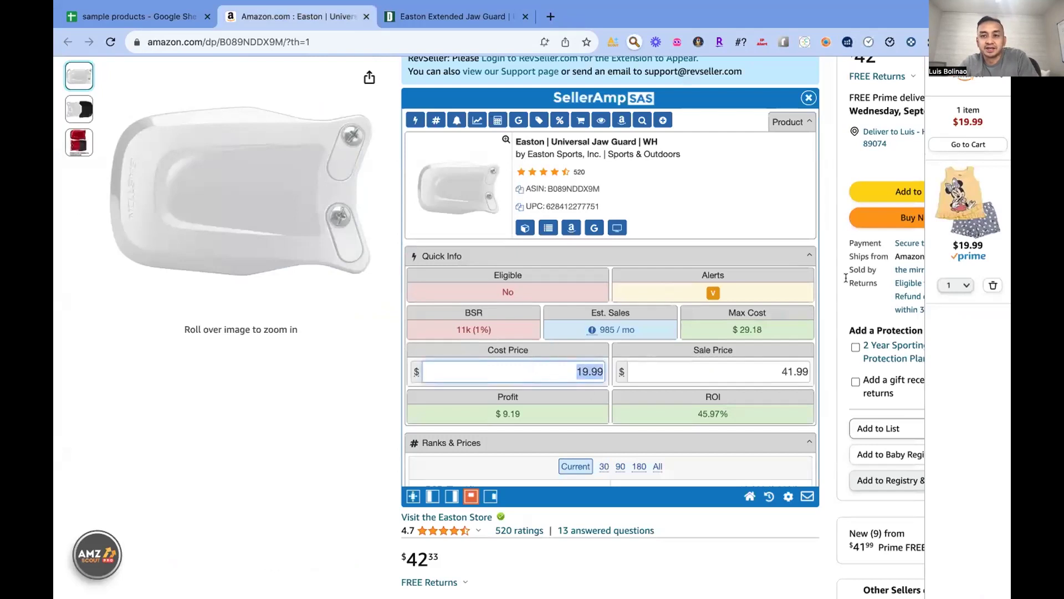
scroll(902, 253, "up", 2)
scroll(901, 253, "down", 1)
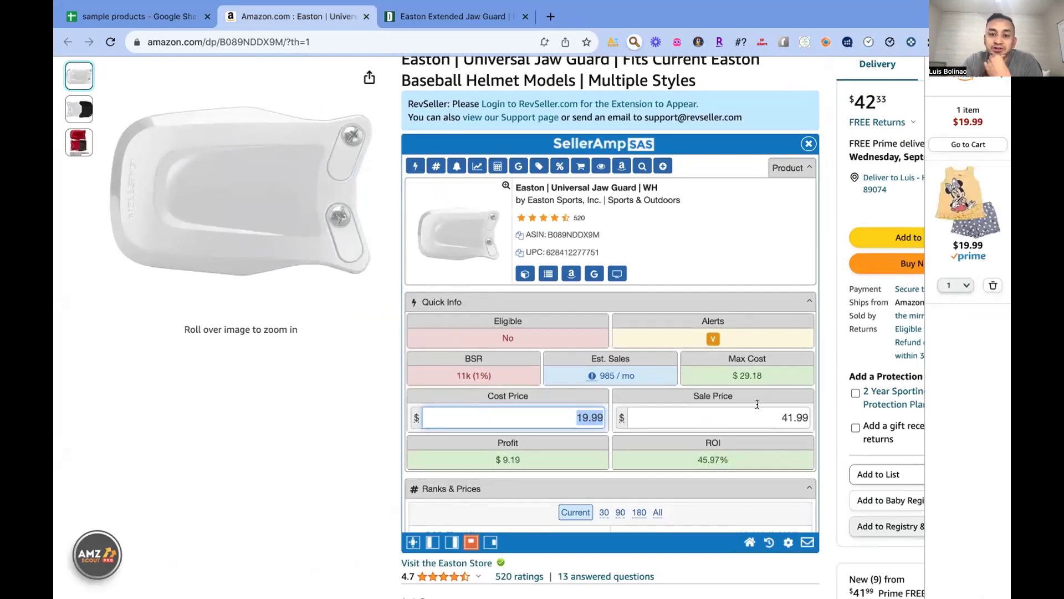
scroll(758, 404, "down", 2)
scroll(822, 355, "down", 1)
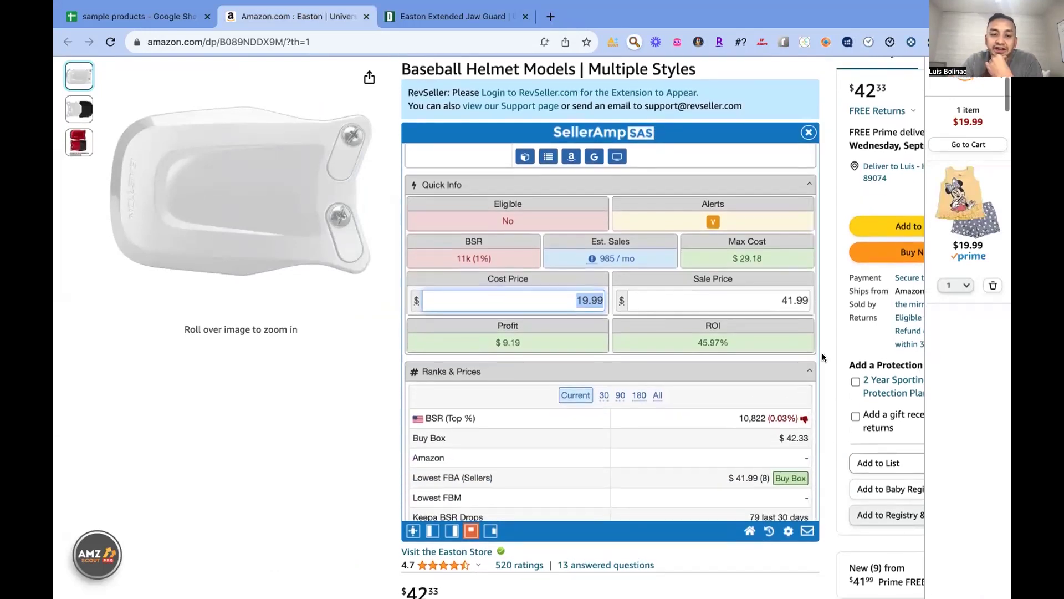
scroll(823, 352, "up", 1)
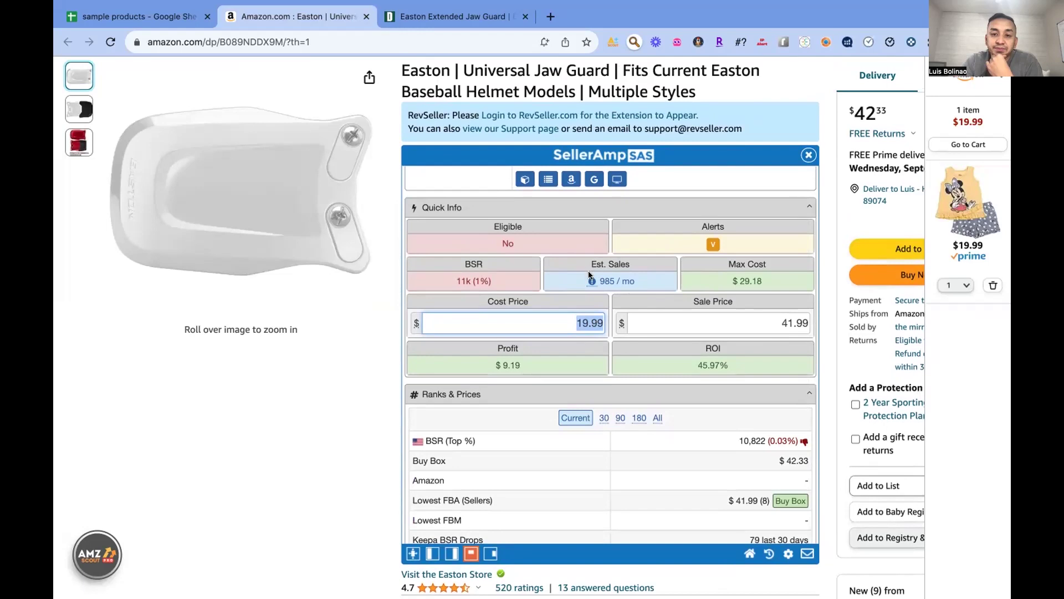
scroll(824, 340, "down", 10)
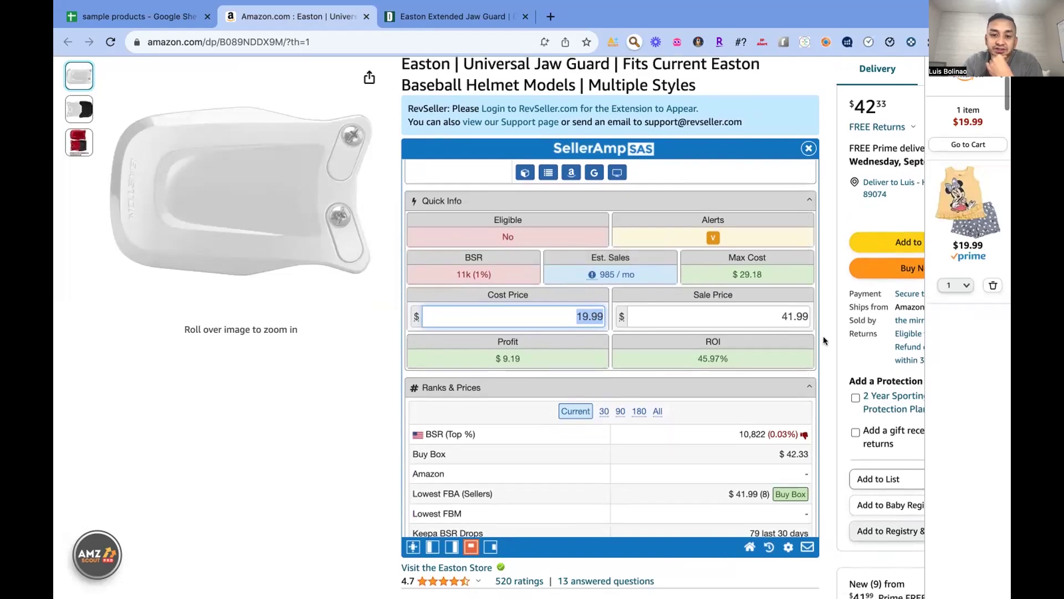
scroll(824, 340, "up", 2)
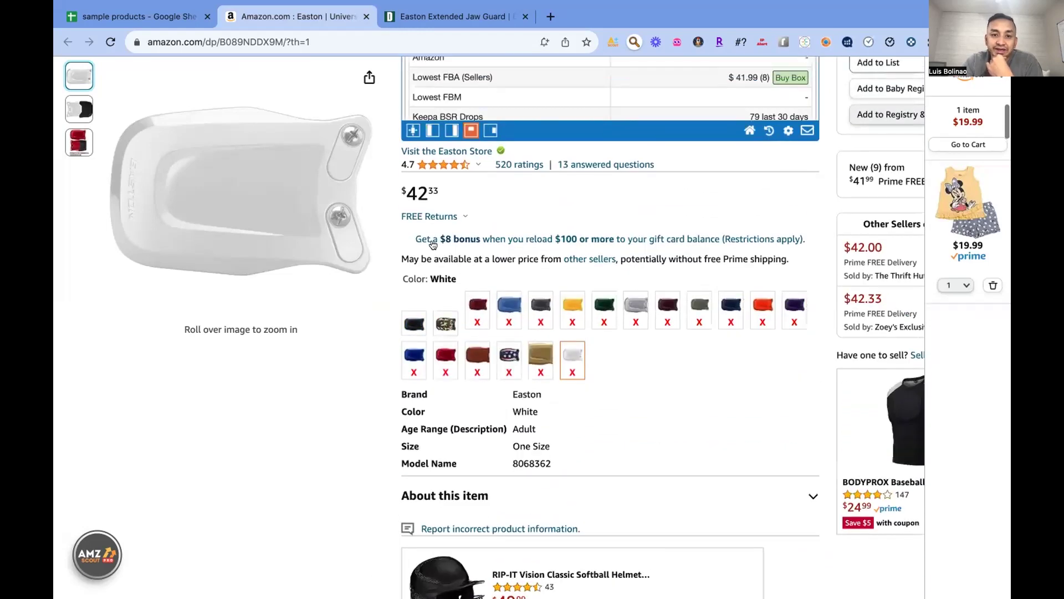
Step: Examine the Keepa variations table on the Amazon listing to compare ratings share and price history across jaw guard colors
scroll(676, 377, "down", 4)
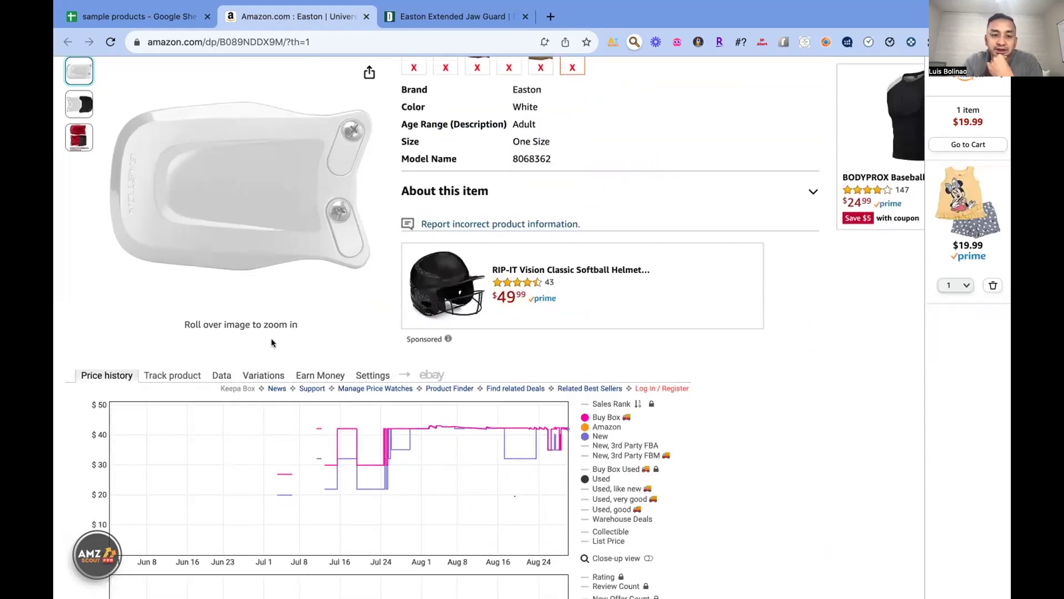
left_click(249, 374)
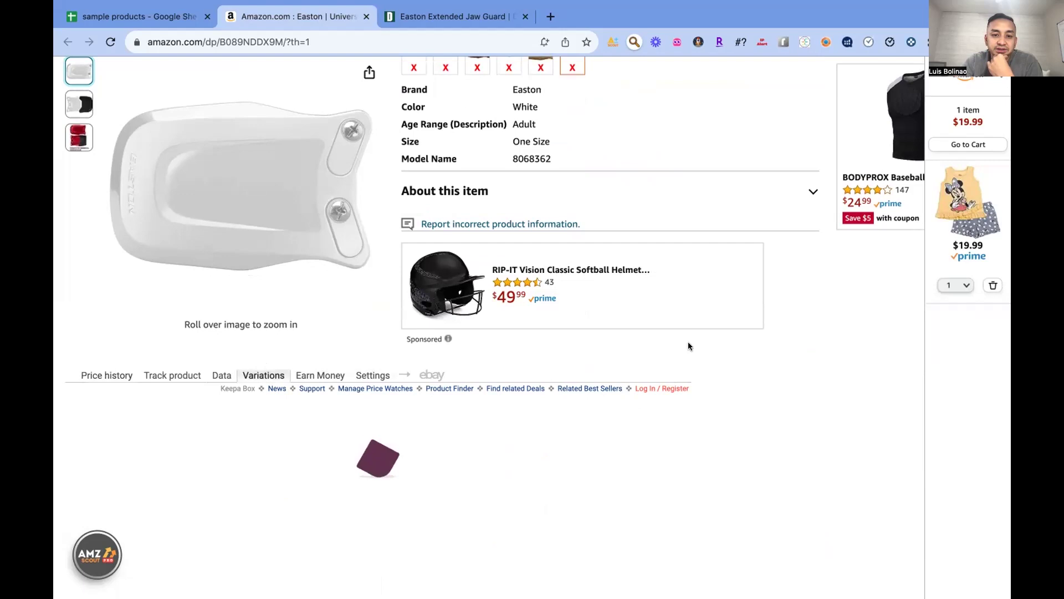
scroll(738, 347, "down", 3)
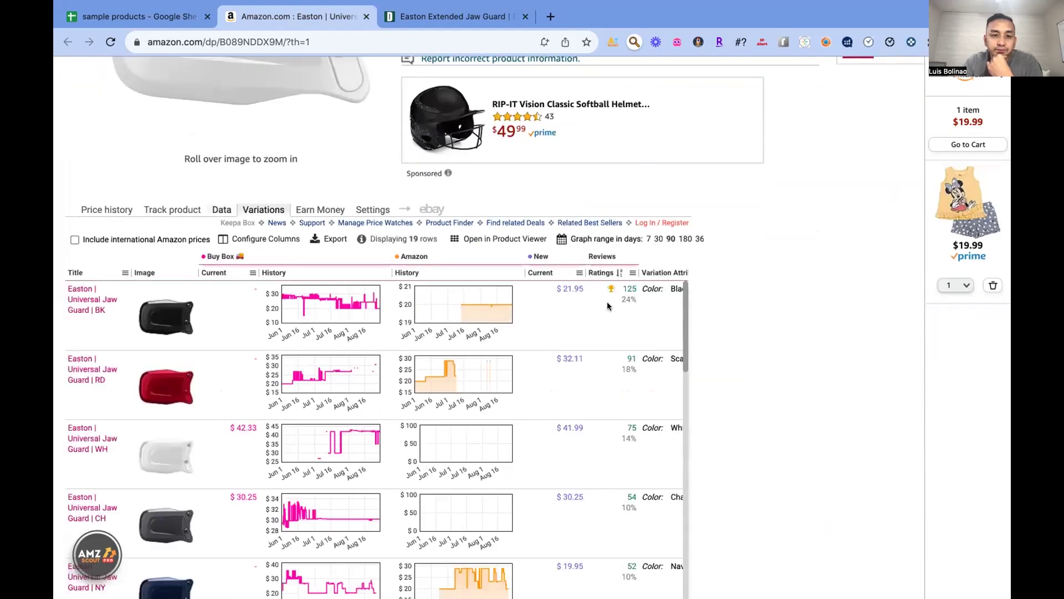
scroll(555, 316, "right", 2)
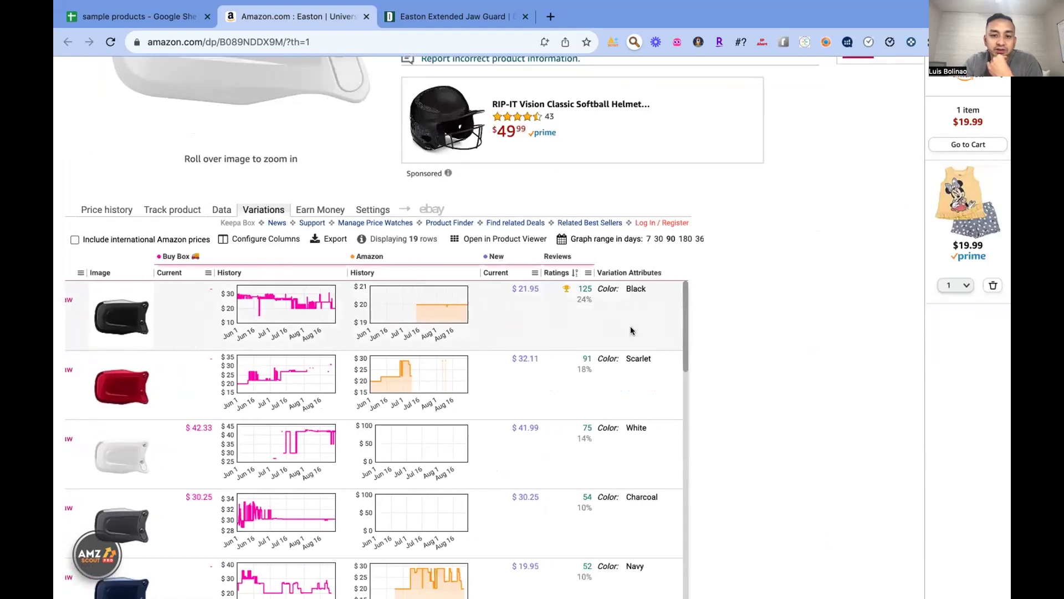
scroll(631, 331, "down", 2)
scroll(631, 331, "down", 1)
scroll(641, 314, "up", 1)
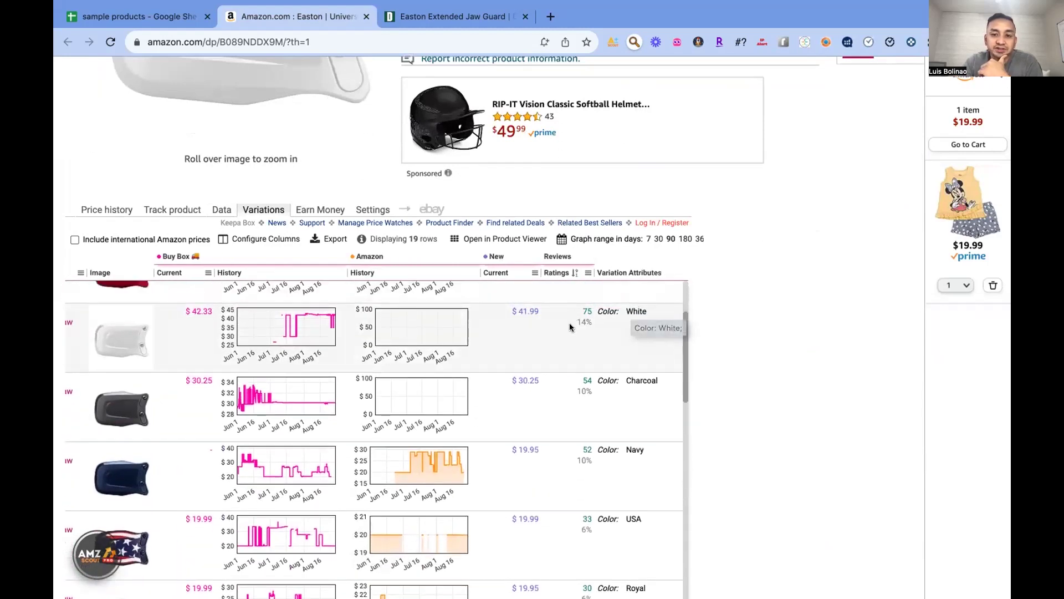
scroll(751, 302, "up", 10)
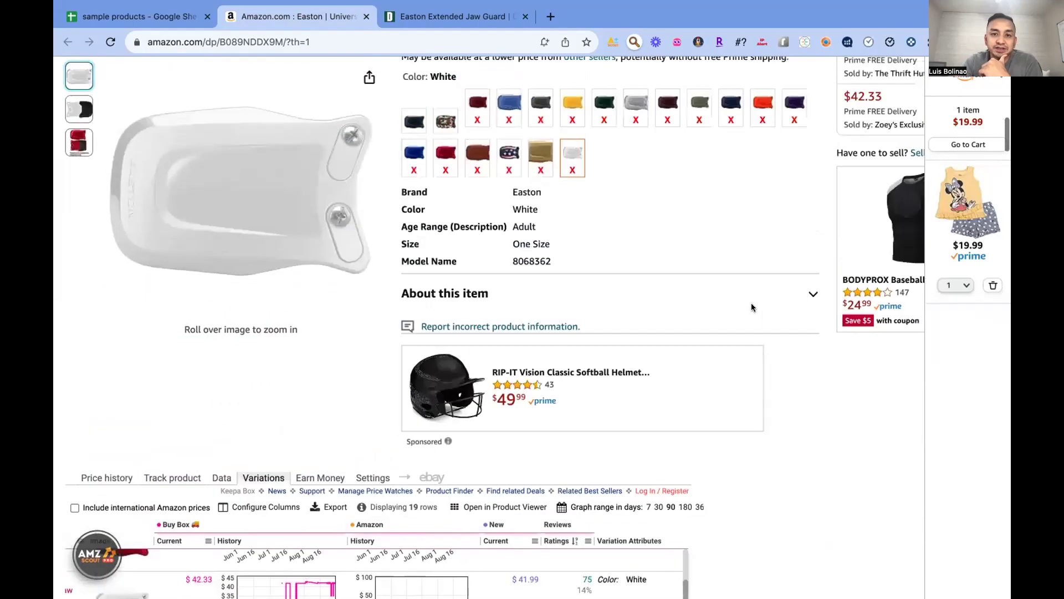
Step: Review SellerAmp's estimated sales and competing FBA offers with their stock, and recheck the colors on the Dick's page
scroll(750, 303, "up", 1)
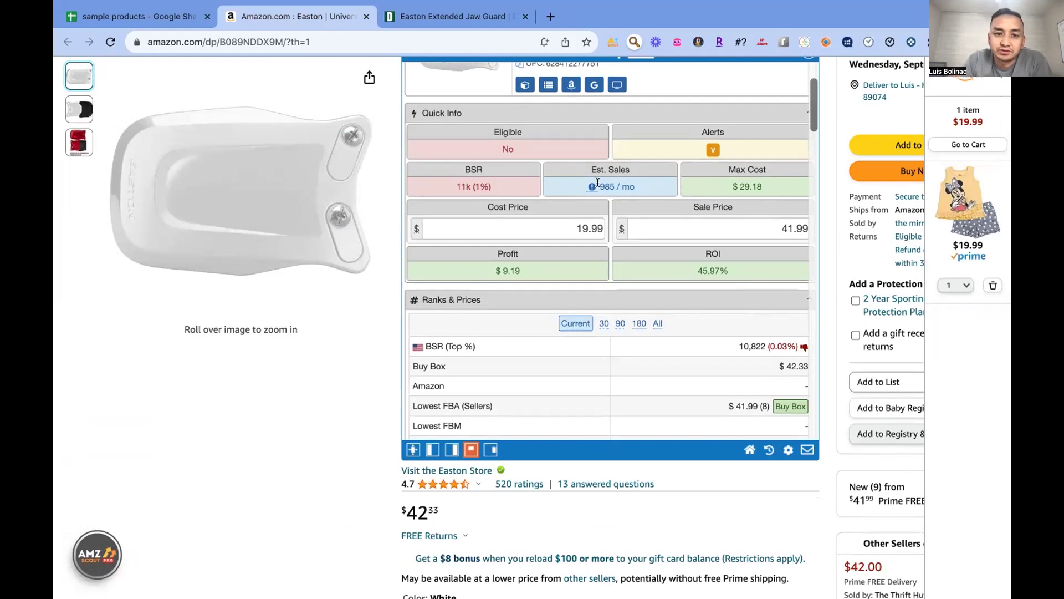
mouse_move(309, 226)
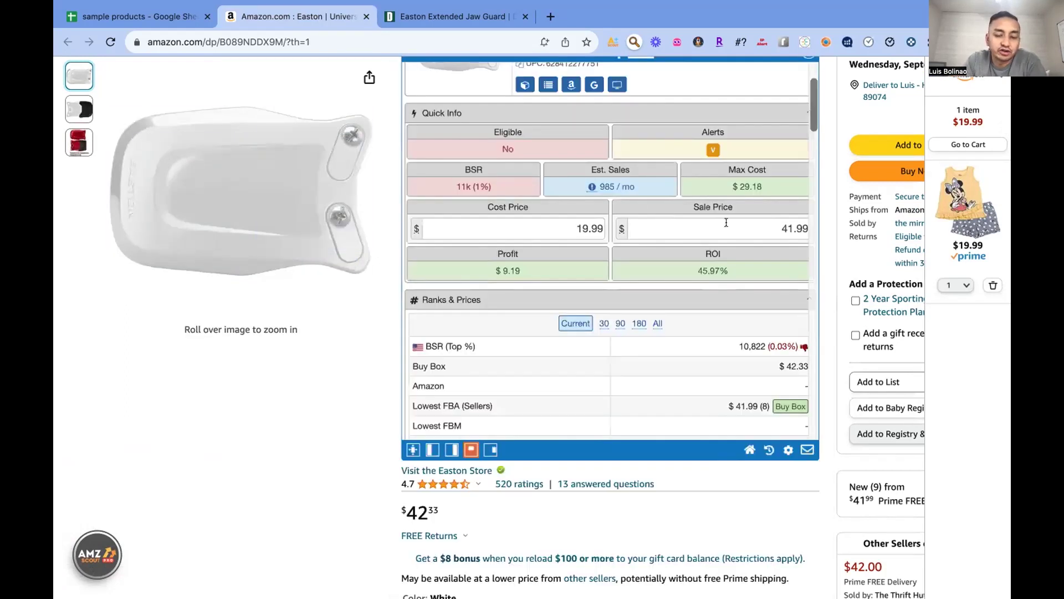
scroll(593, 248, "down", 15)
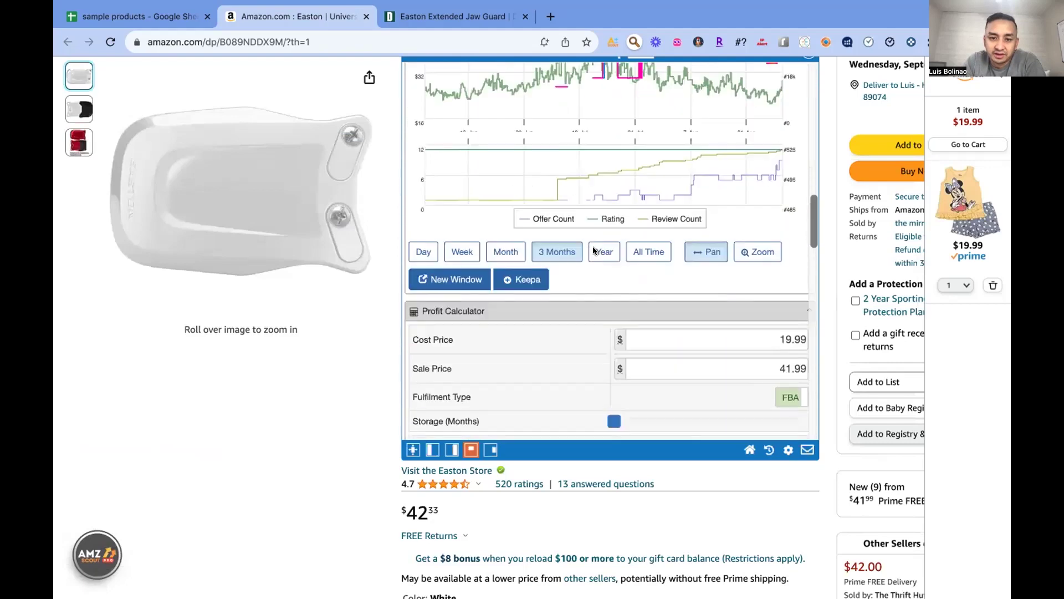
scroll(593, 250, "down", 6)
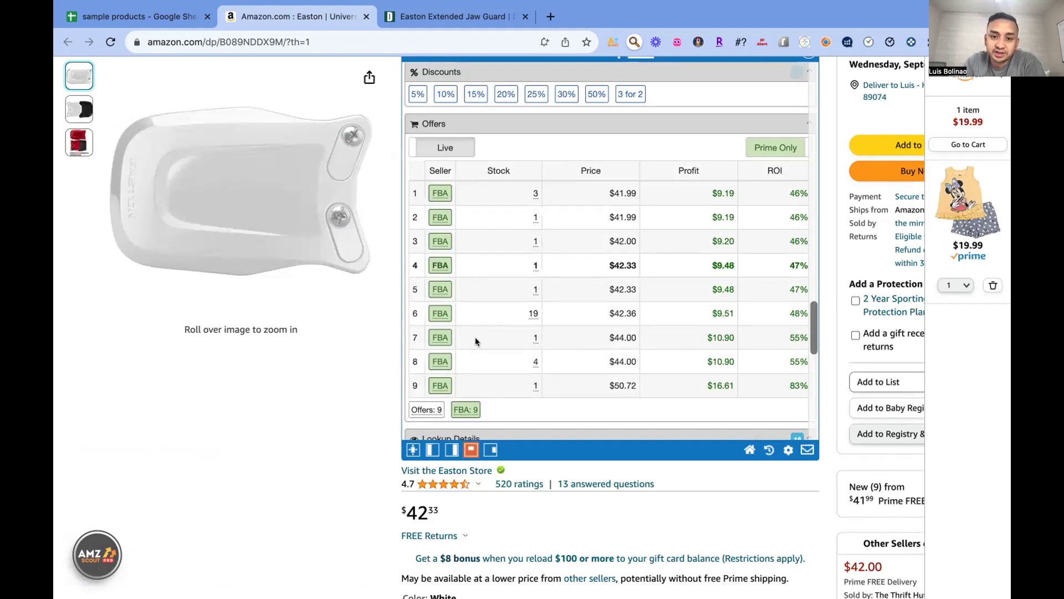
left_click(453, 16)
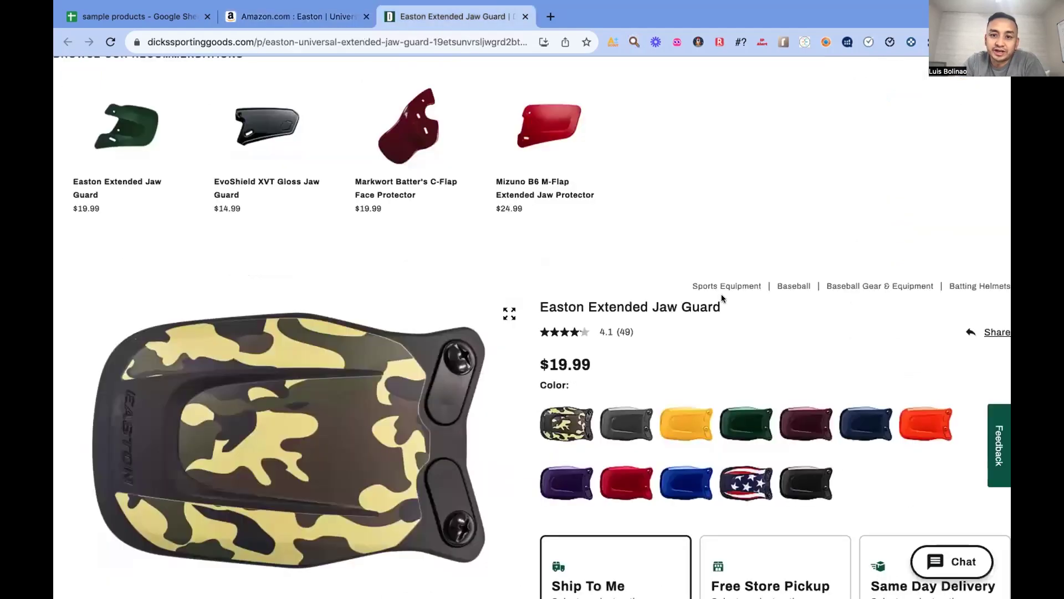
scroll(888, 325, "down", 2)
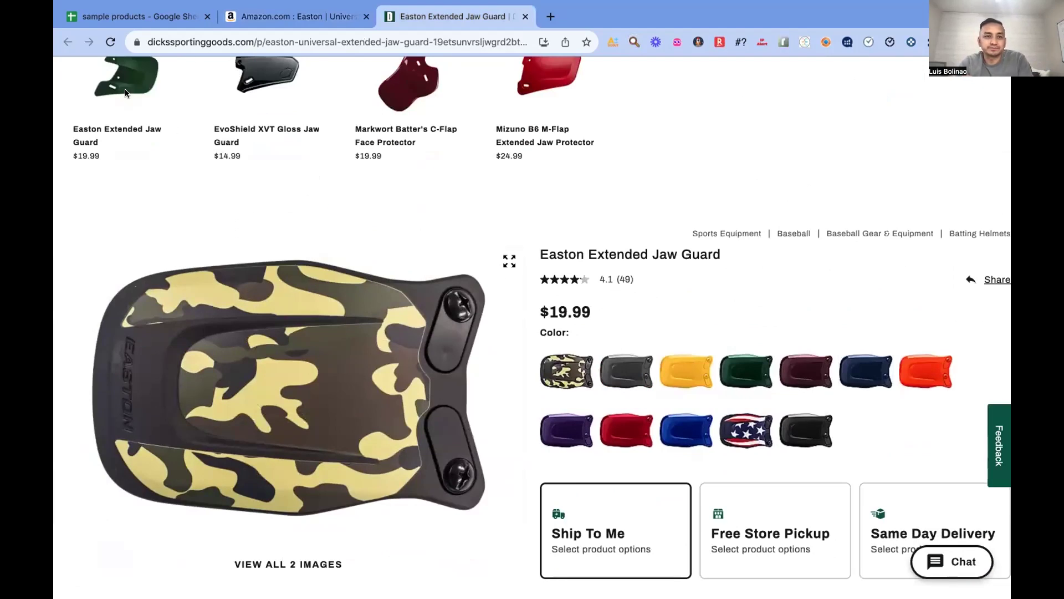
Step: Insert "Good to buy but" at the start of the Easton jaw guard note in cell E10 of the product sheet
left_click(139, 17)
double_click(548, 299)
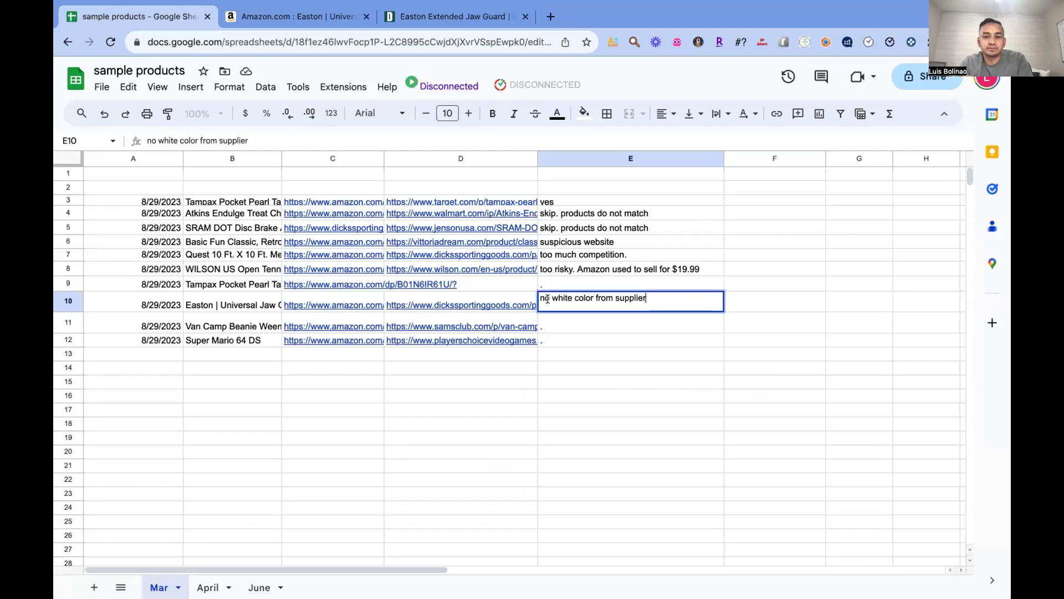
left_click(539, 297)
type("Goodd to")
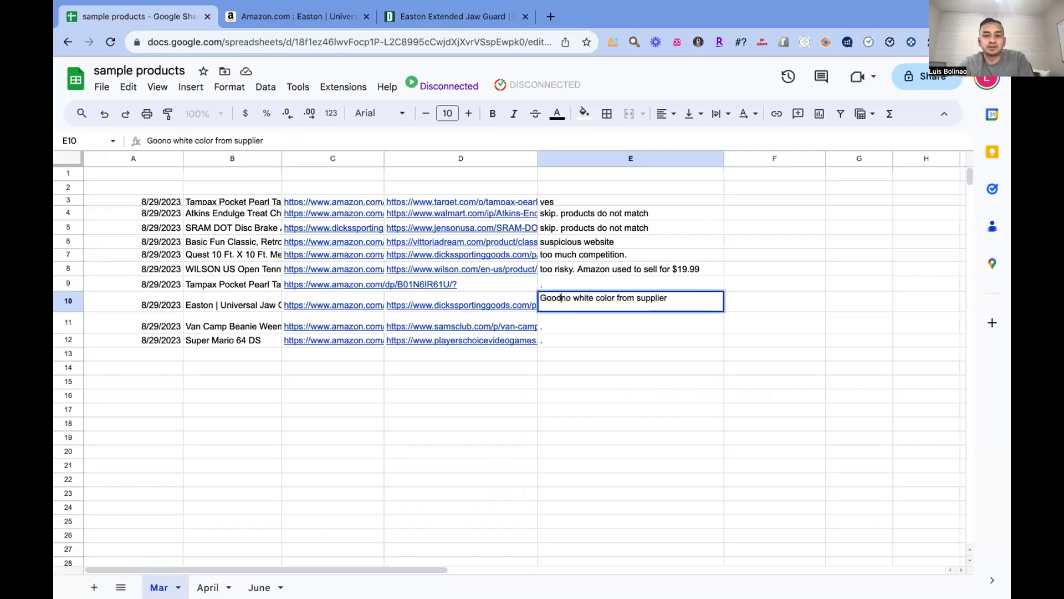
key("BackSpace")
key("BackSpace")
key("BackSpace")
key("BackSpace")
type("to nbut")
key("BackSpace")
key("BackSpace")
key("BackSpace")
key("BackSpace")
type("buy b")
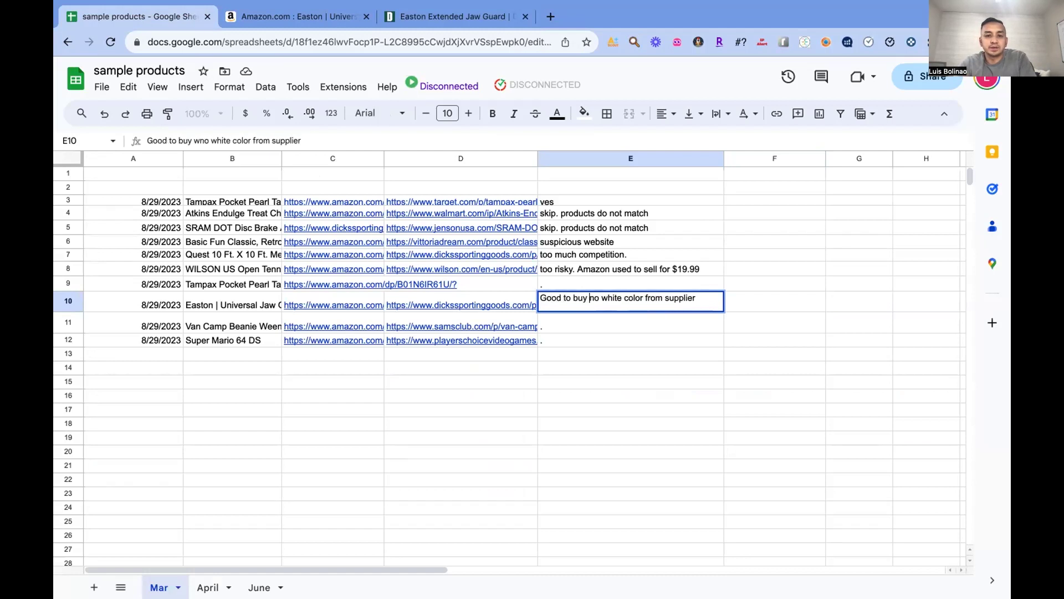
type("ut")
Step: Reword the rest of the E10 note to "white color from supplier is sold out" and widen column E to fit it
left_click(616, 297)
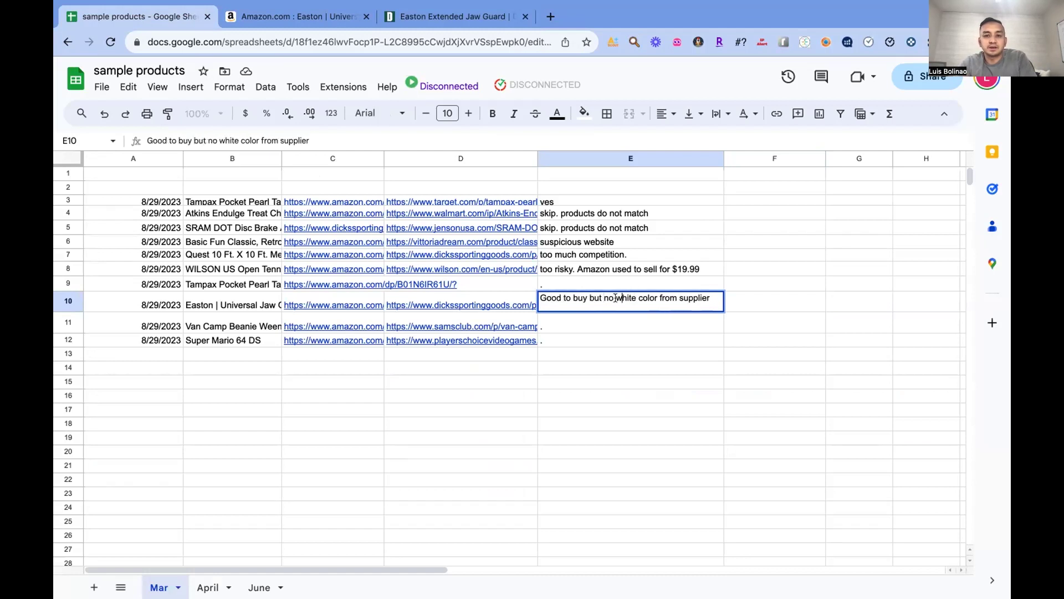
key("BackSpace")
key("BackSpace")
key("BackSpace")
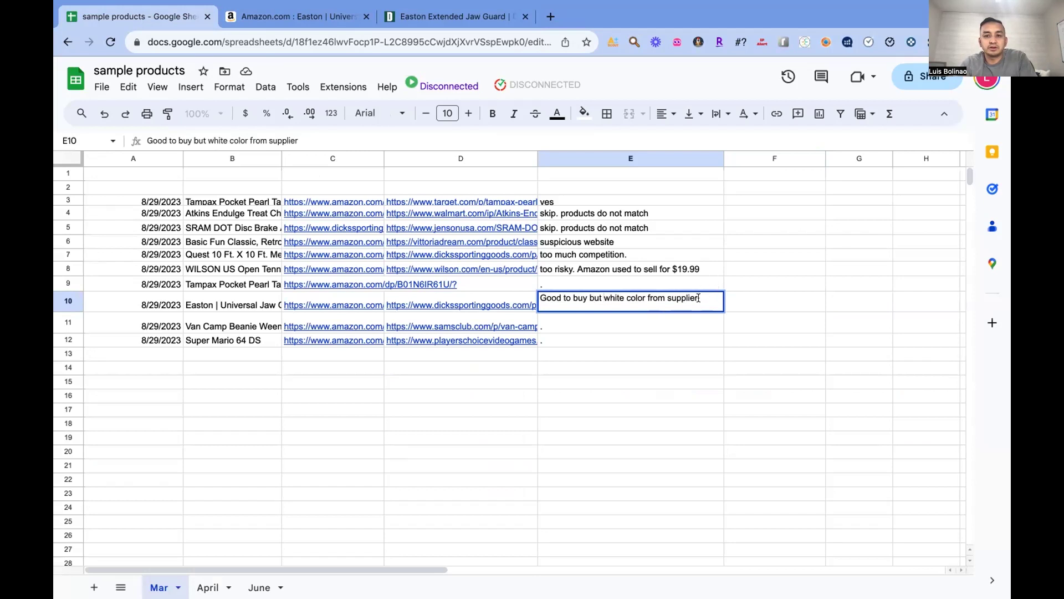
type("is sold out")
left_click(802, 331)
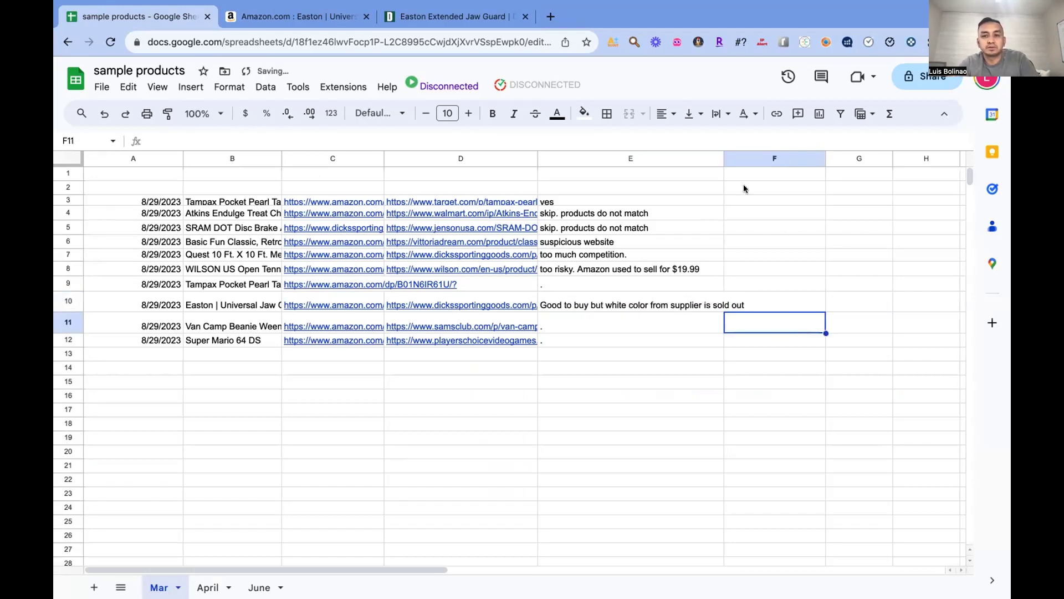
left_click_drag(724, 158, 746, 158)
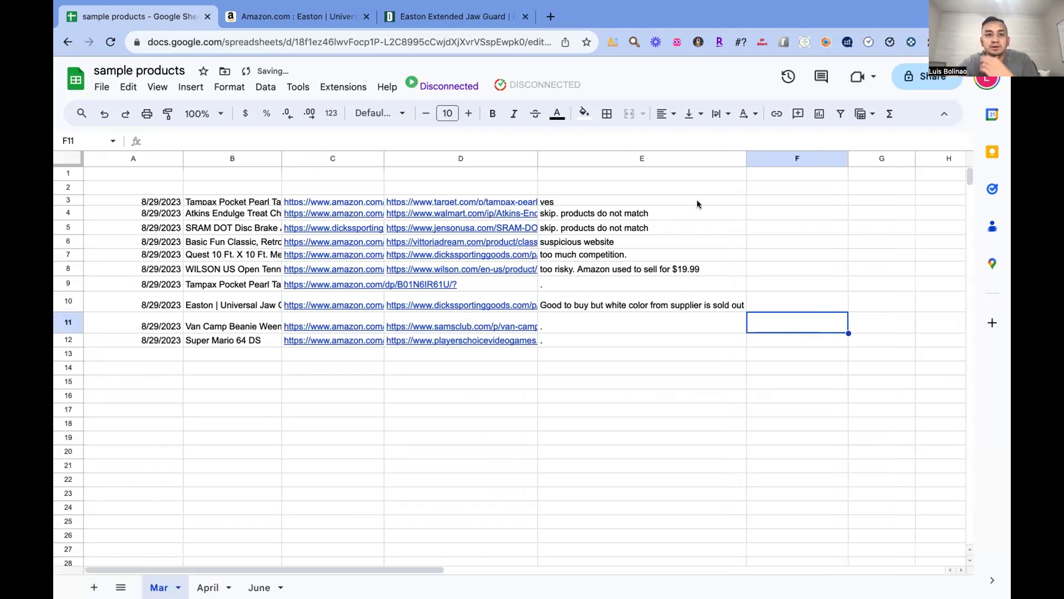
Step: Open the Sam's Club and Amazon links for the Van Camp Beanie Weenie in row 11, closing the Easton product pages
left_click(442, 324)
mouse_move(460, 350)
left_click(498, 364)
left_click(526, 16)
left_click(526, 16)
left_click(158, 16)
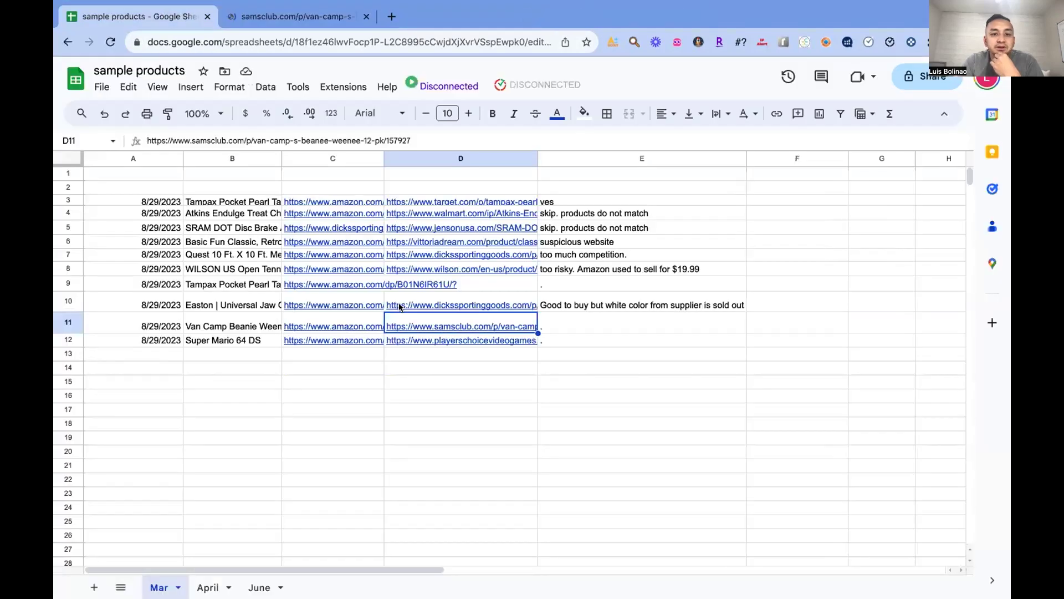
left_click(343, 327)
left_click(364, 351)
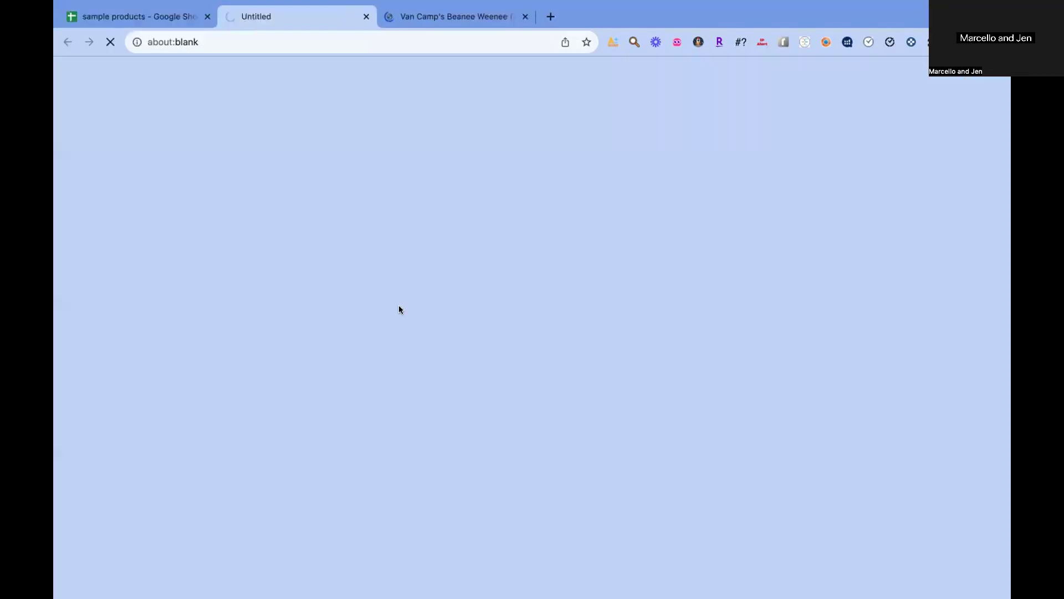
Step: Check the Beanee Weenee title, pack size and price at Sam's Club, dismissing the Rakuten offer, and view the matching Amazon listing
left_click(460, 16)
left_click(609, 168)
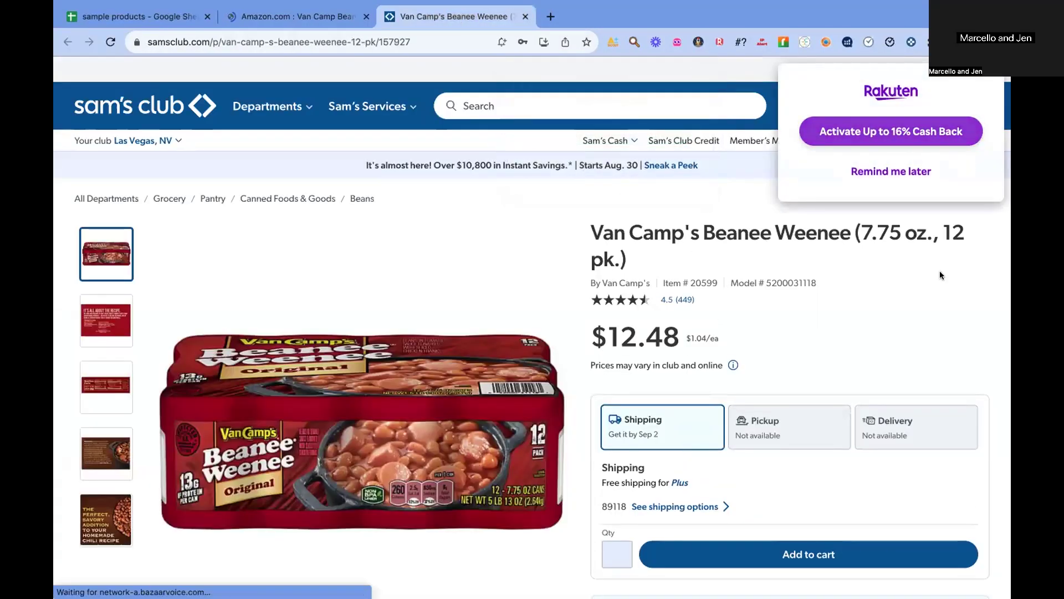
left_click(887, 172)
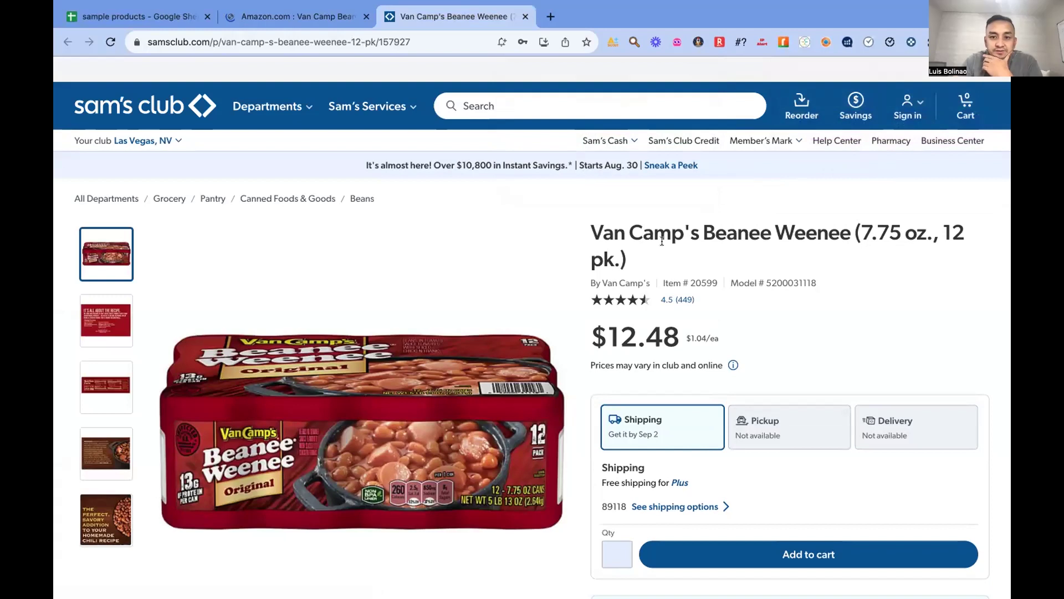
left_click(306, 20)
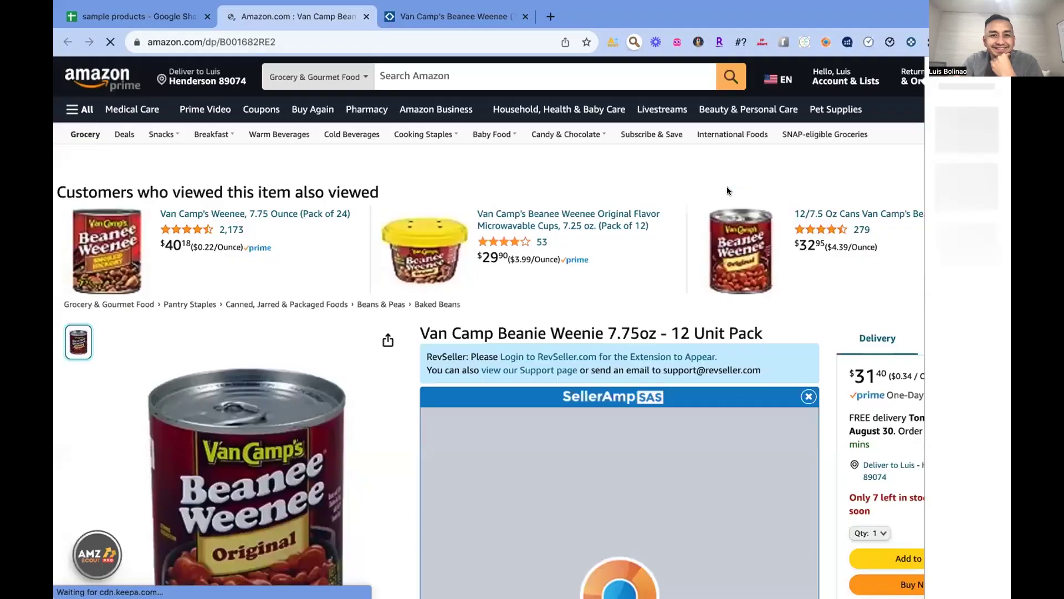
Step: Compare the product title, 7.75 oz size and 12-pack count between the Amazon listing and the Sam's Club page
scroll(807, 248, "down", 3)
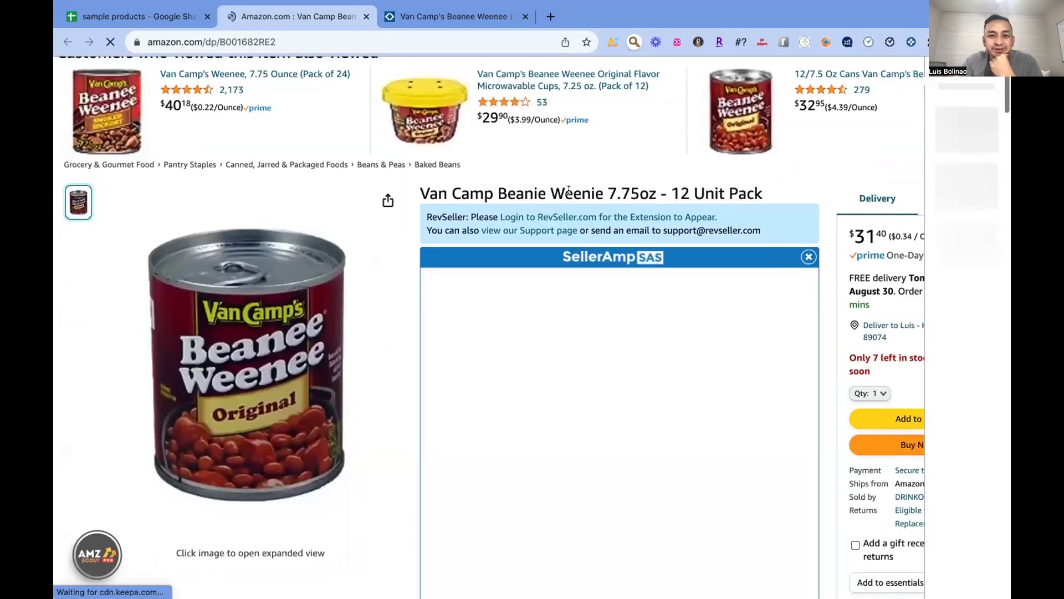
key("ctrl+Tab")
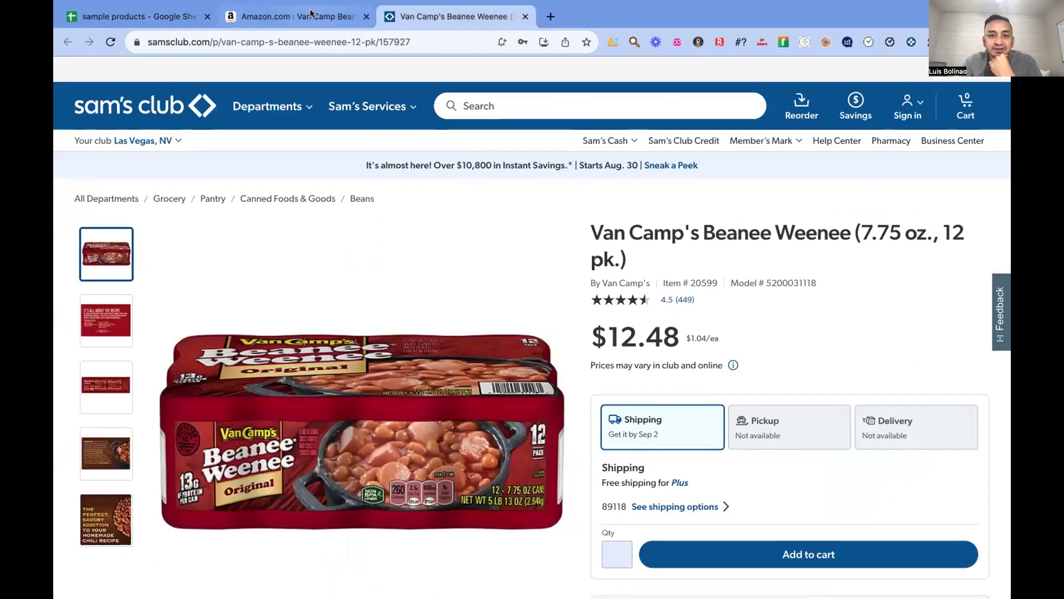
key("ctrl+shift+Tab")
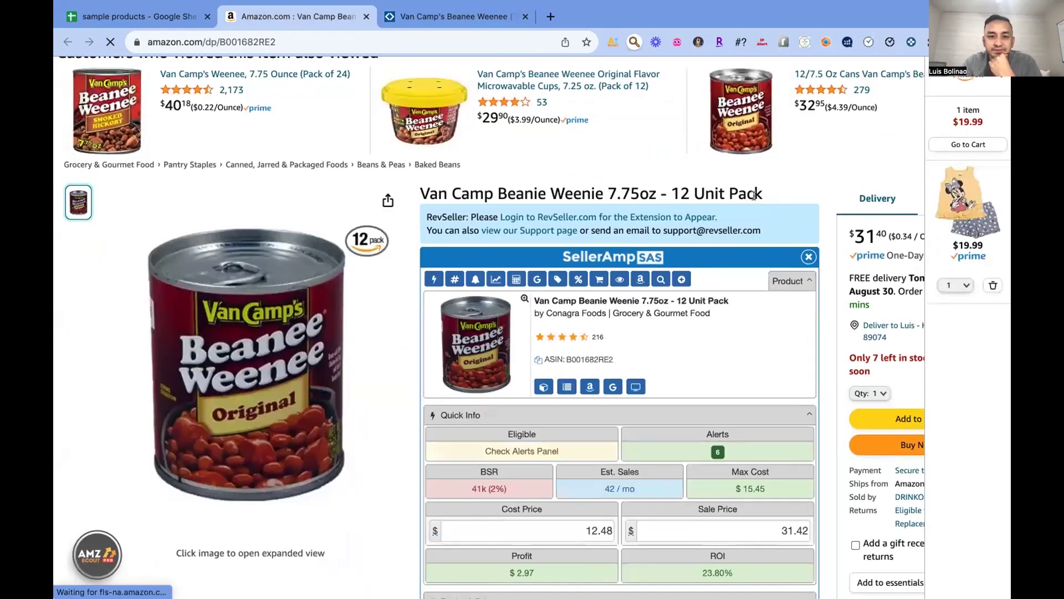
scroll(819, 235, "down", 4)
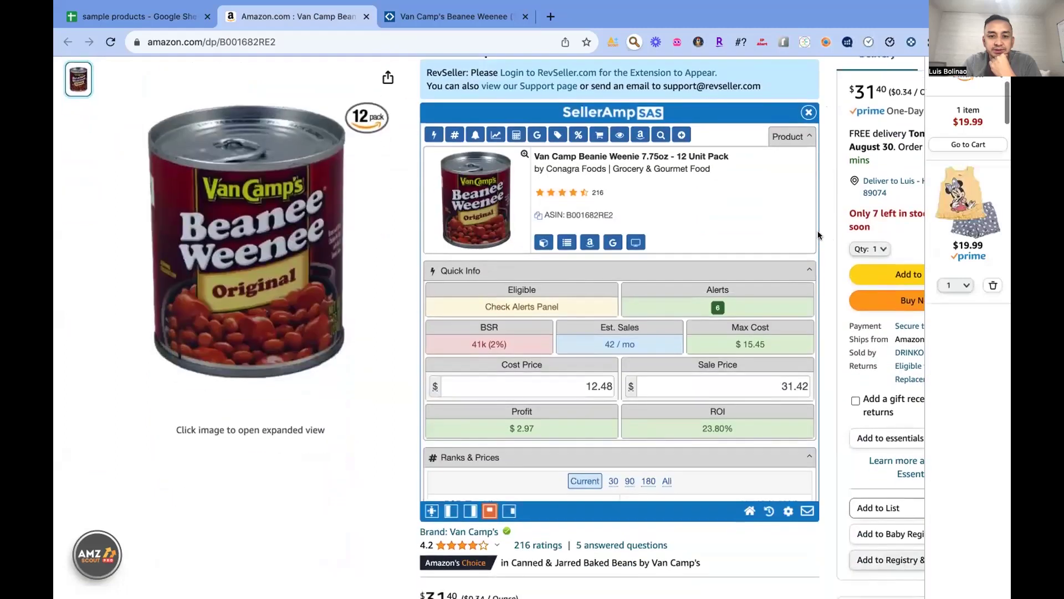
left_click(456, 5)
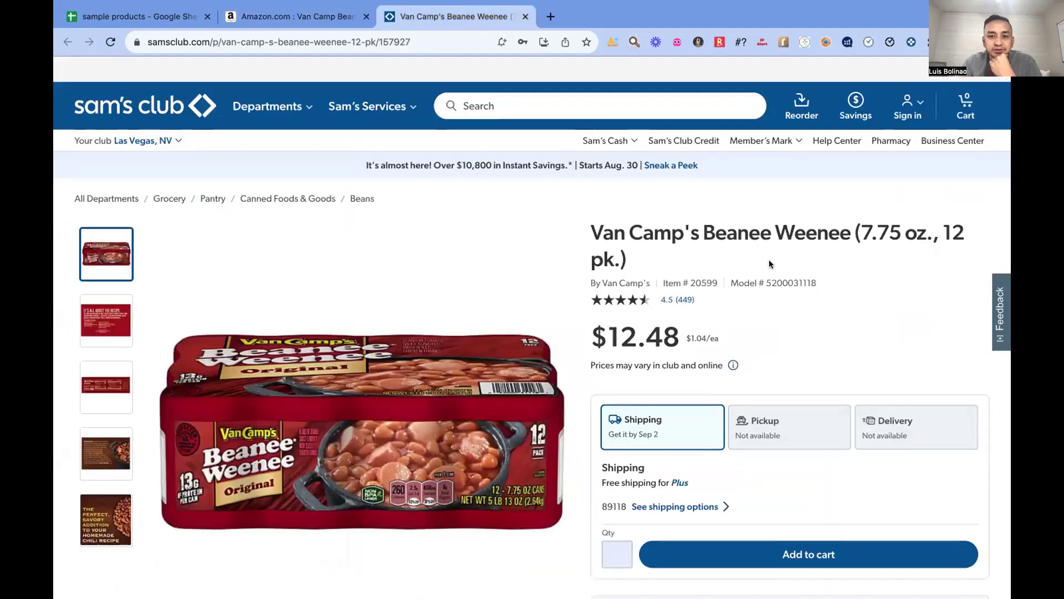
left_click(296, 16)
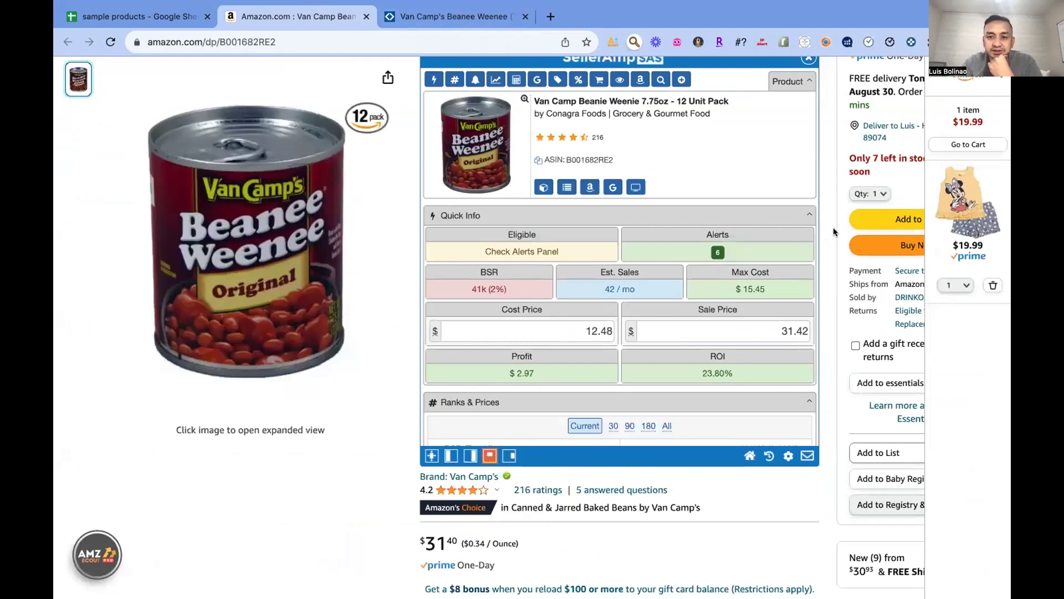
Step: Review the Beanie Weenie's SellerAmp quick info, sales estimate, profit calculator and competing offers on the Amazon listing
scroll(833, 230, "up", 3)
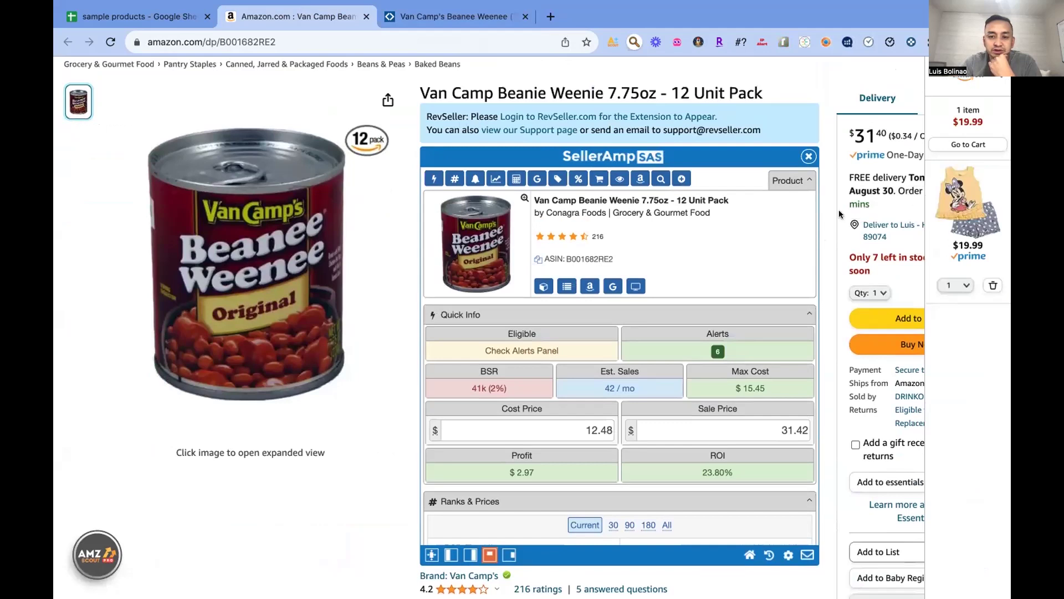
scroll(839, 210, "down", 3)
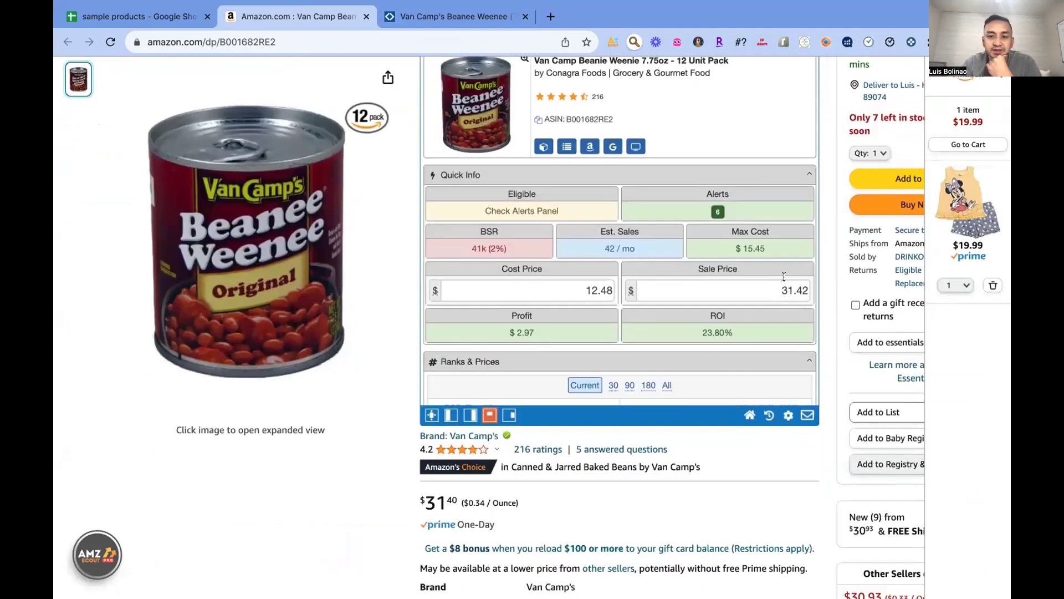
scroll(757, 258, "down", 1)
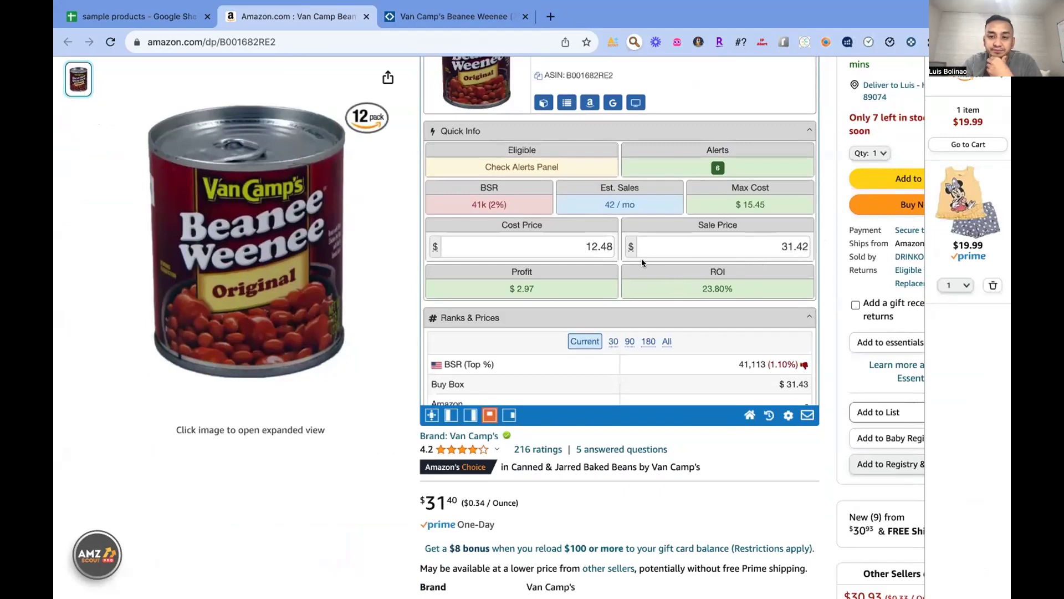
scroll(640, 258, "down", 5)
scroll(641, 262, "down", 10)
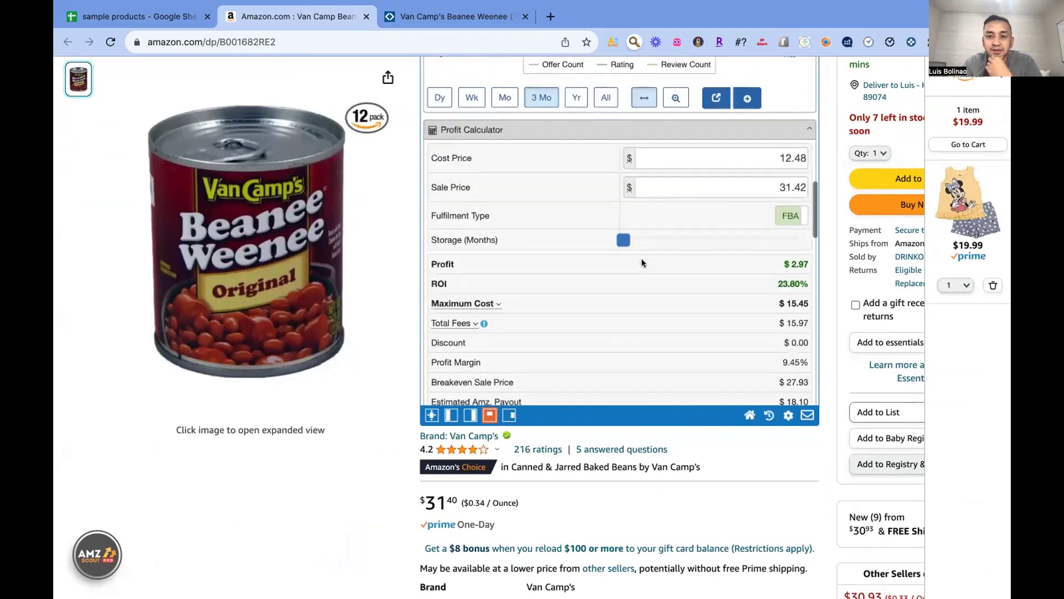
scroll(642, 262, "down", 10)
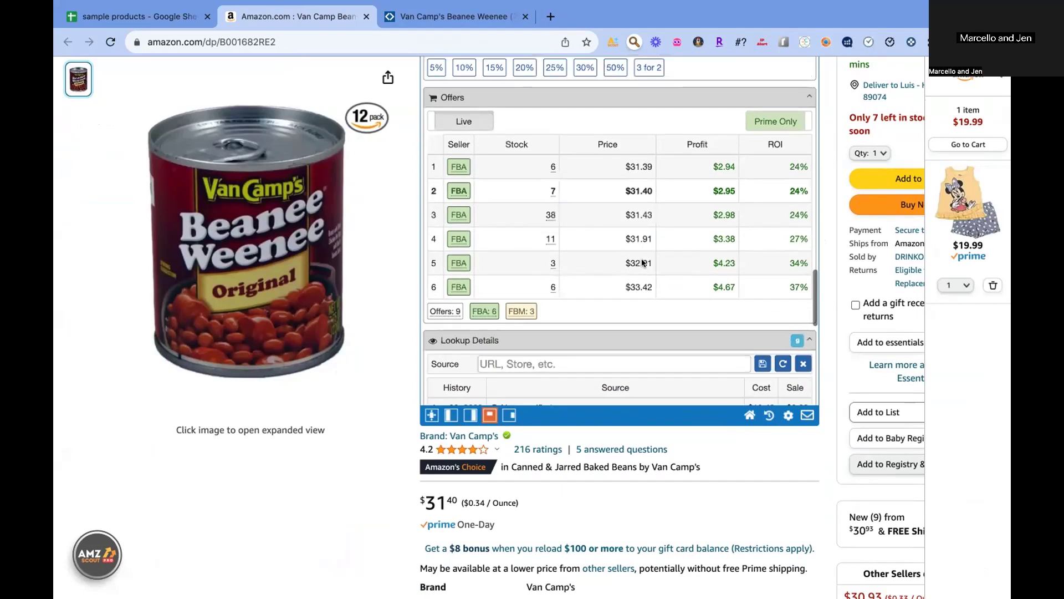
scroll(641, 262, "up", 10)
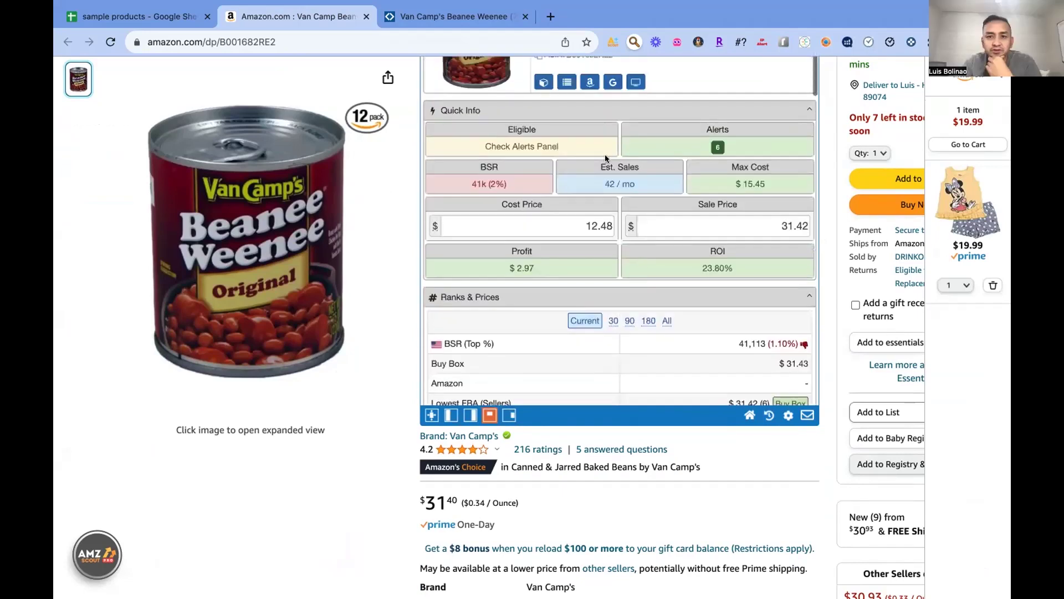
scroll(616, 302, "down", 10)
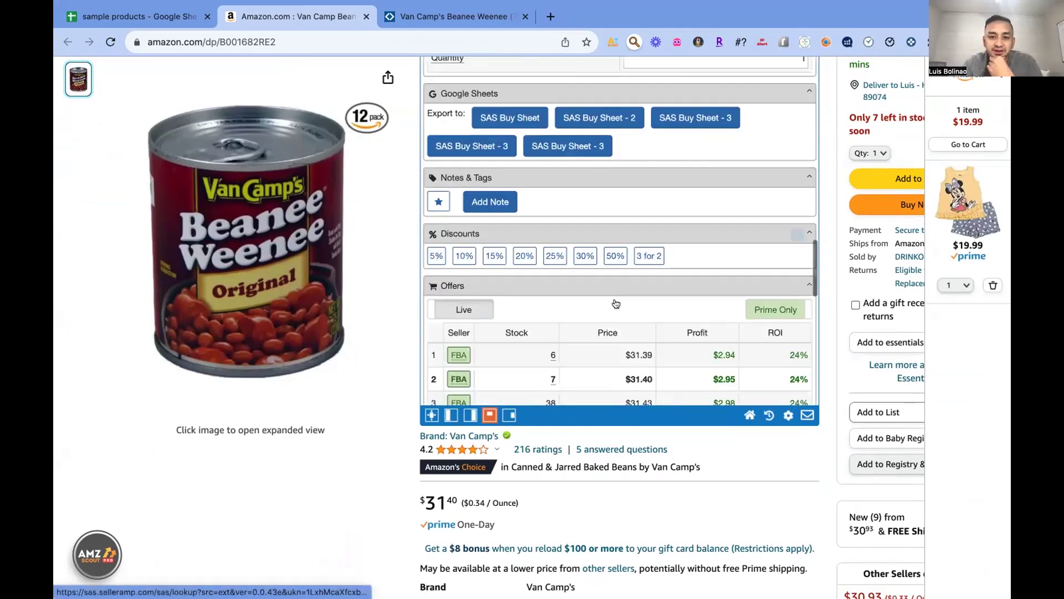
Step: Examine the stock, price, profit and ROI of the competing FBA offers, along with the three-month price and sales rank chart
scroll(615, 302, "down", 3)
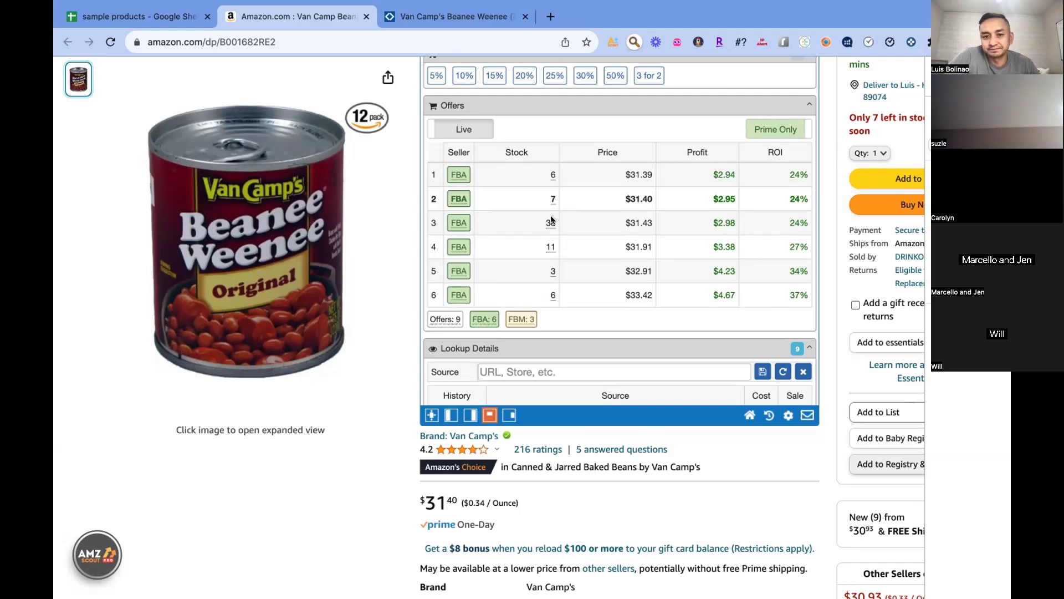
scroll(598, 253, "up", 15)
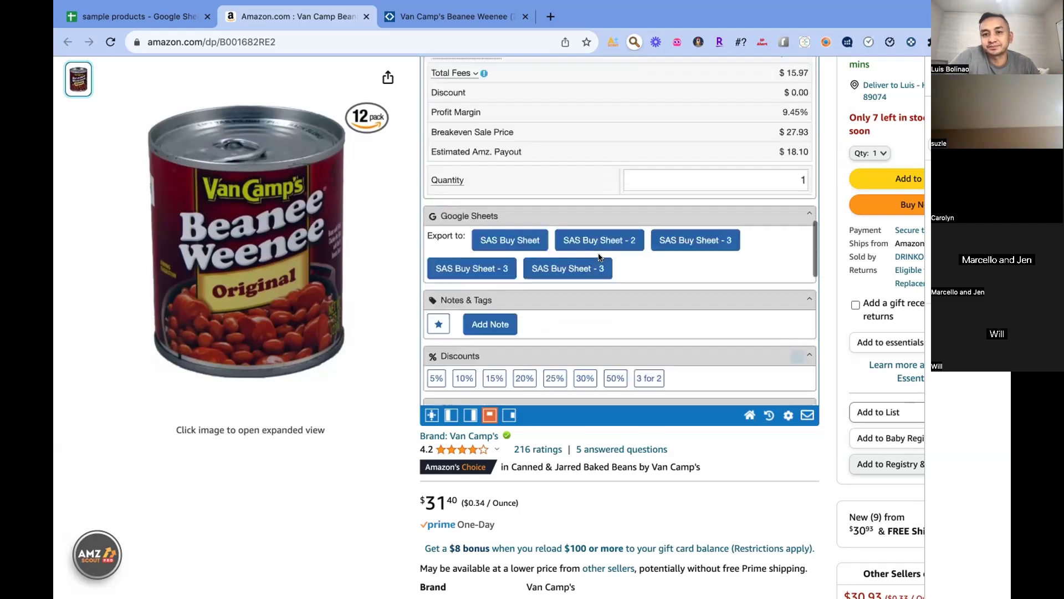
scroll(597, 252, "down", 15)
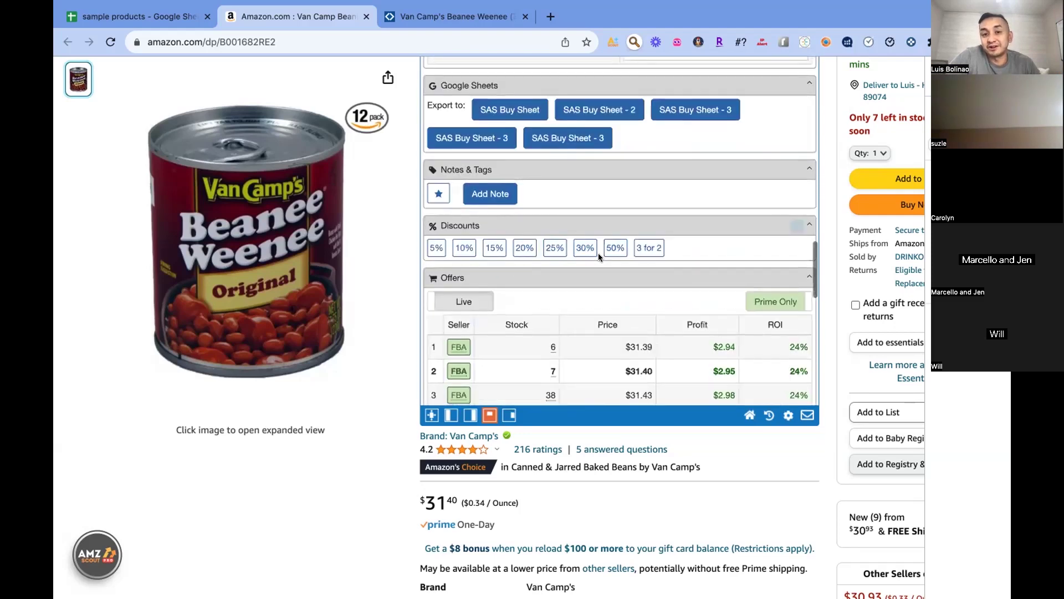
scroll(599, 255, "up", 5)
scroll(620, 242, "down", 10)
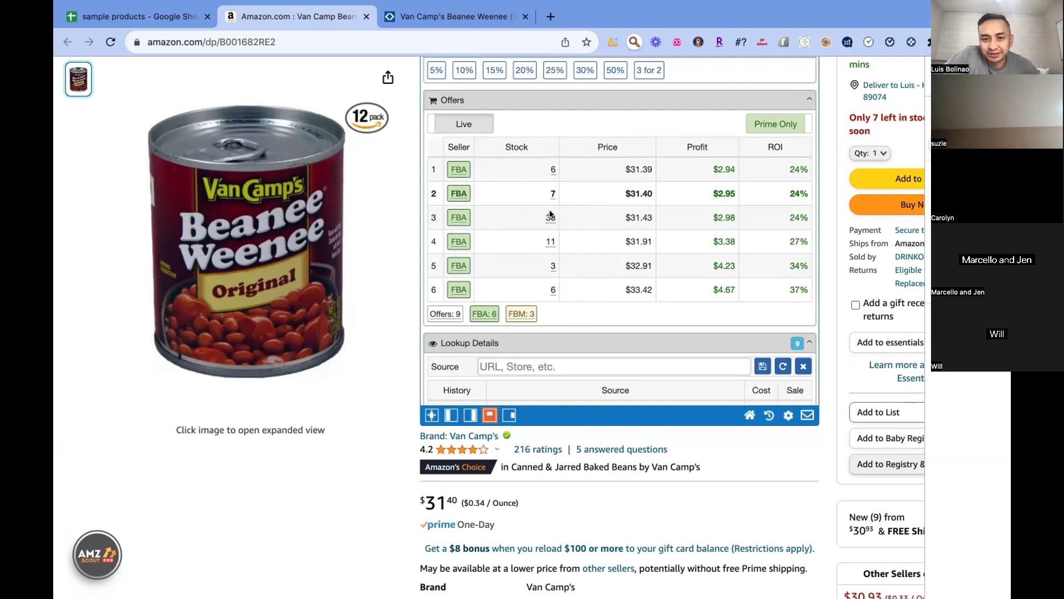
mouse_move(551, 215)
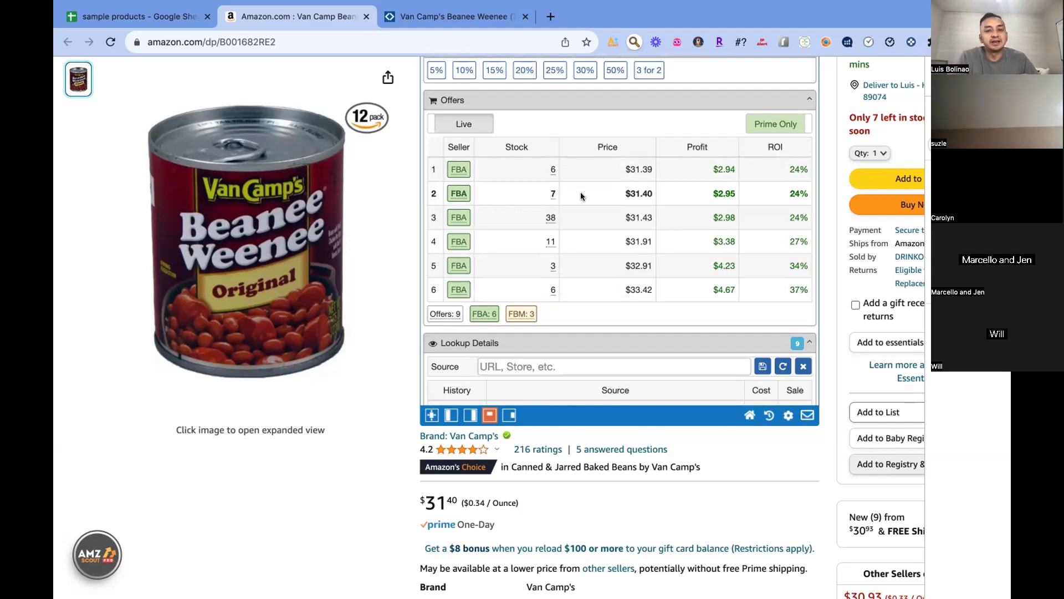
scroll(609, 228, "up", 15)
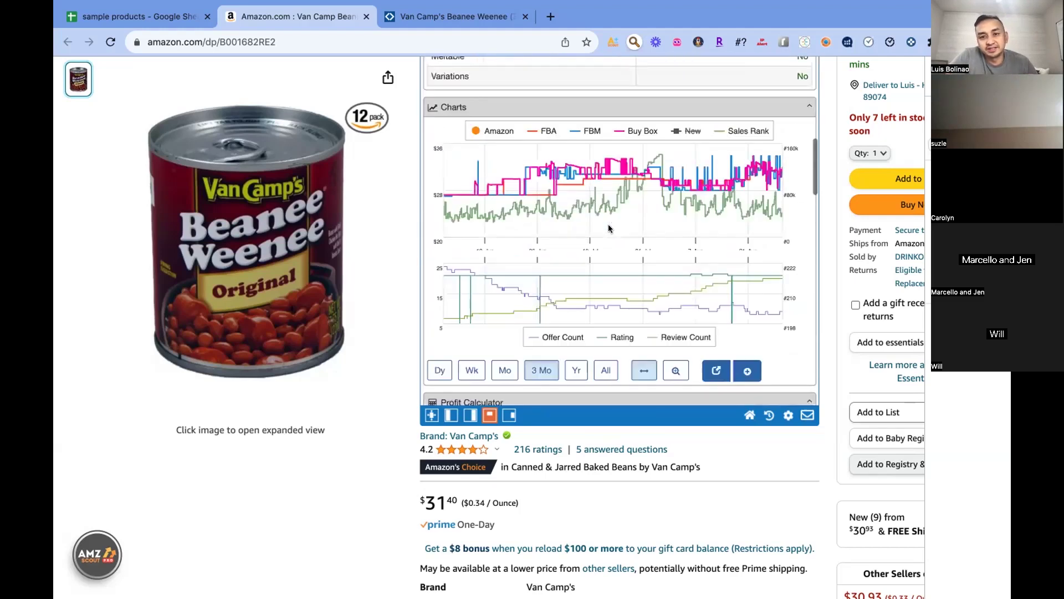
scroll(609, 228, "down", 15)
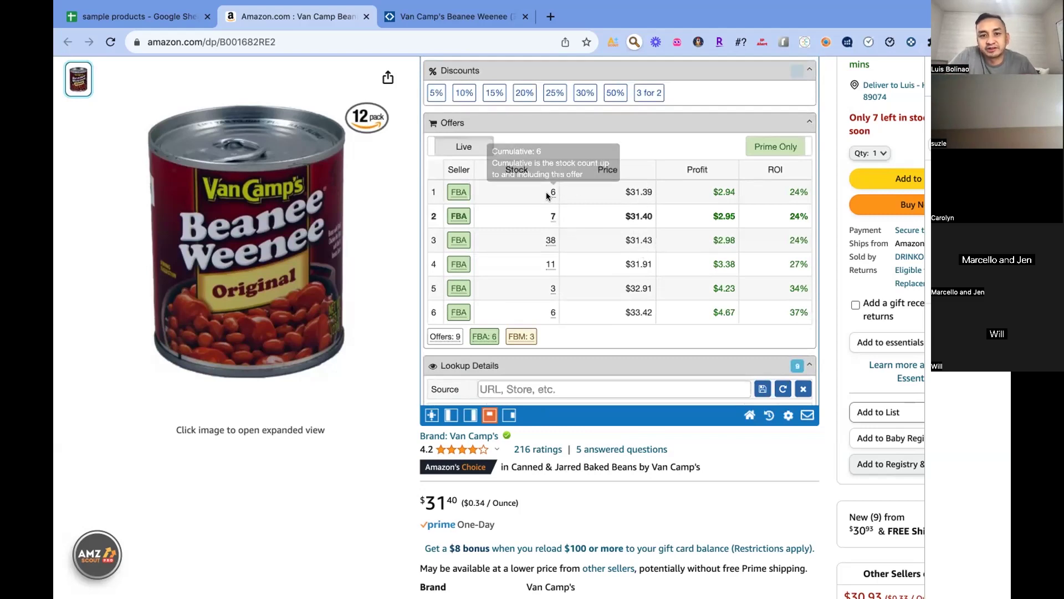
left_click_drag(546, 193, 715, 192)
left_click_drag(803, 211, 640, 191)
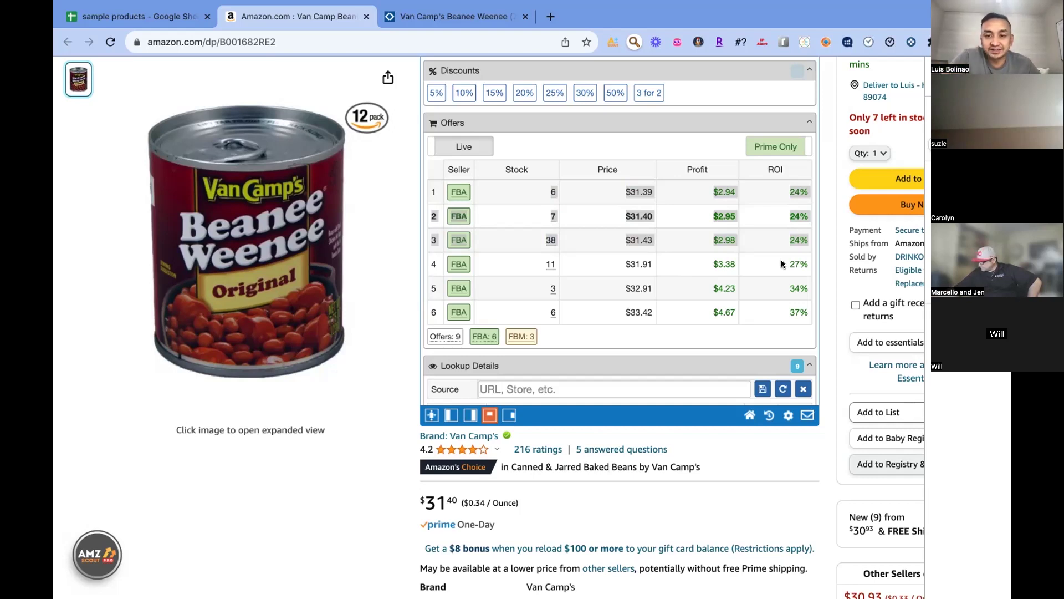
left_click(789, 325)
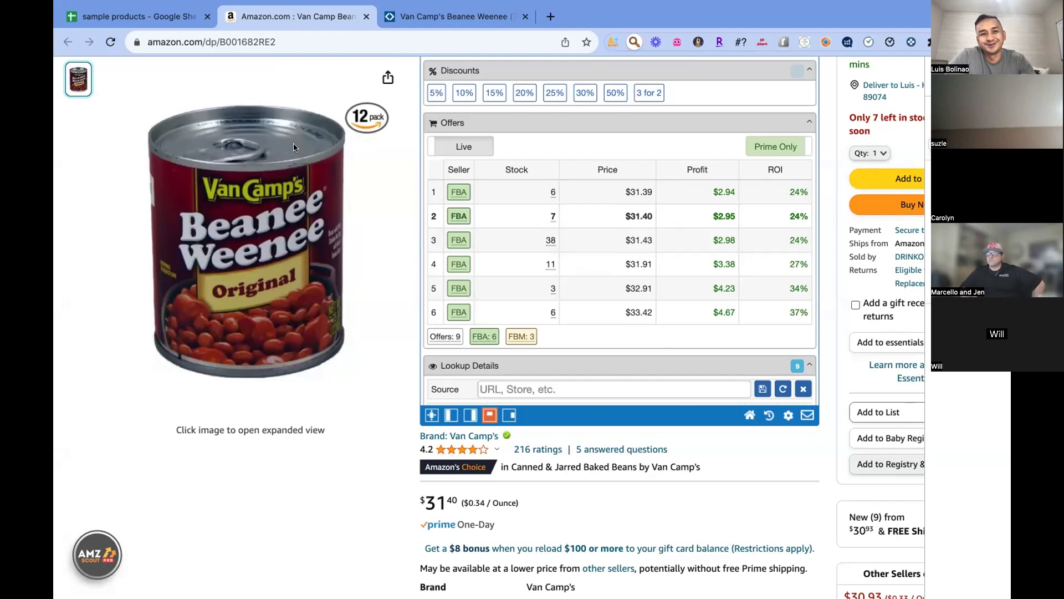
Step: Replace the placeholder in cell E11 of the product sheet with the verdict "decent. will sell slow" for the Van Camp Beanie Weenie
left_click(143, 19)
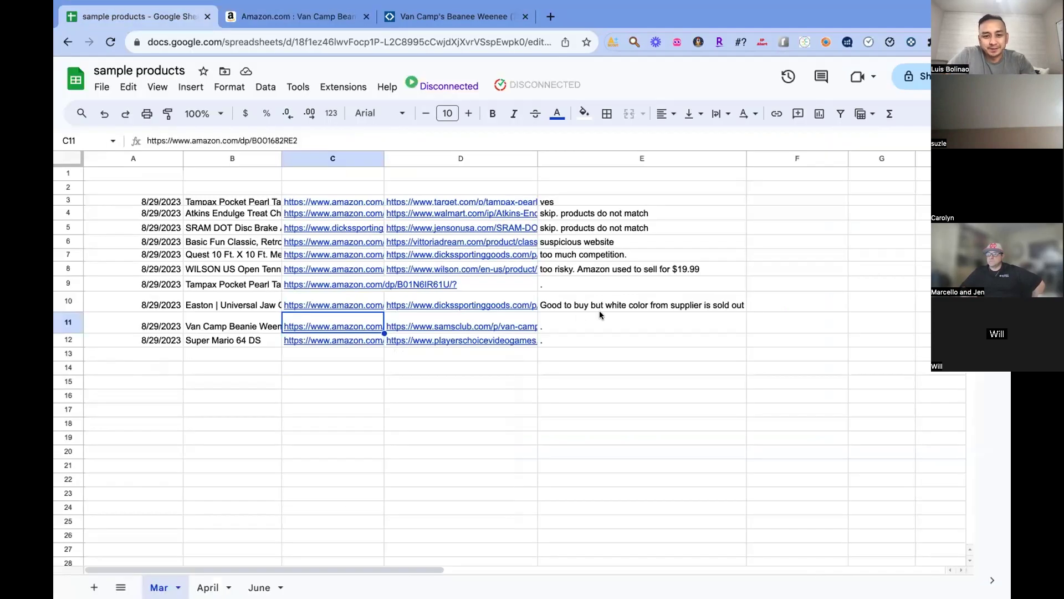
double_click(563, 317)
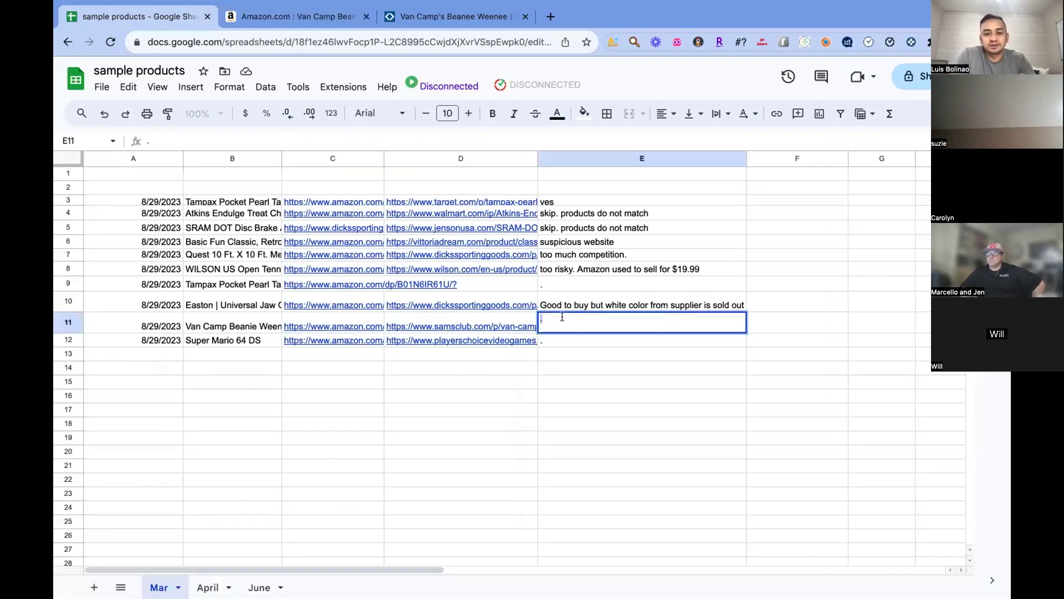
type("ddcvee")
key("BackSpace")
key("BackSpace")
key("BackSpace")
key("BackSpace")
type("cve")
key("BackSpace")
key("BackSpace")
key("BackSpace")
key("BackSpace")
key("BackSpace")
type("decent")
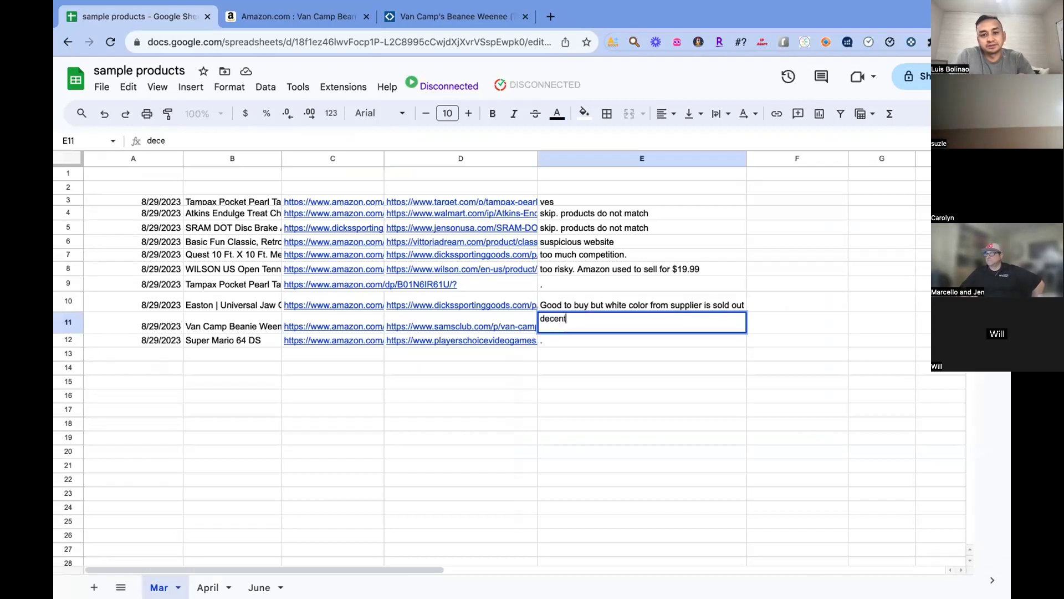
type(". will sell slow")
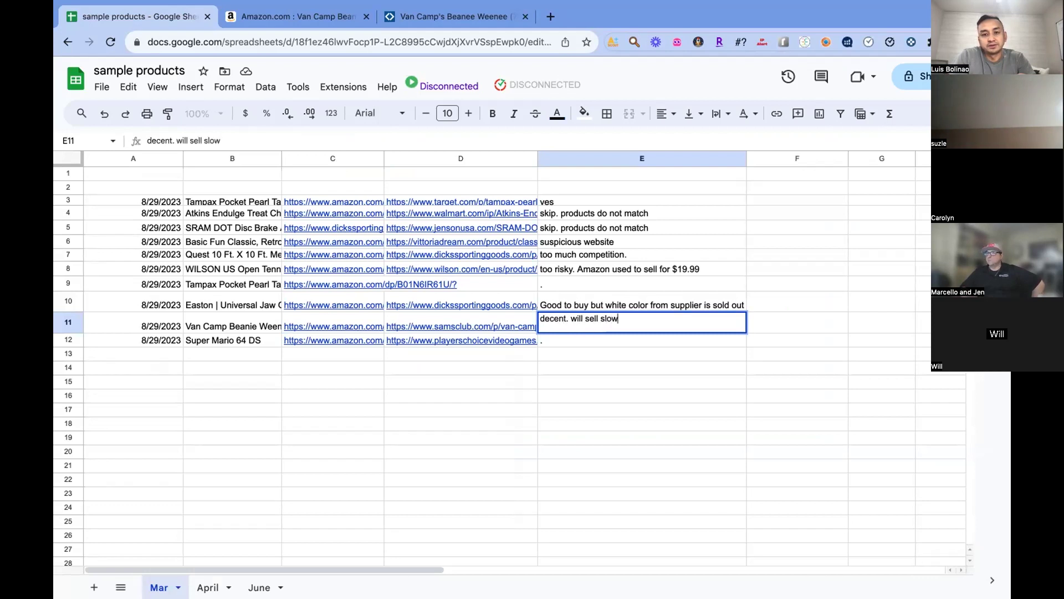